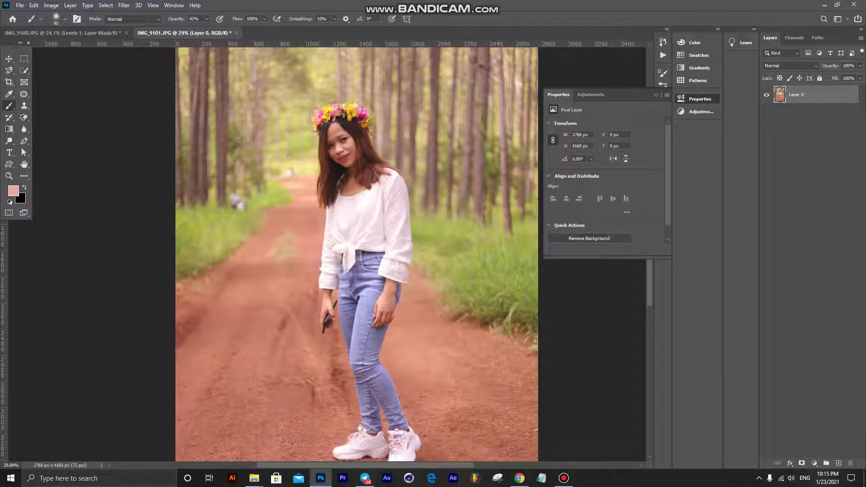
- Switch back to IMG_9101.JPG, fit the photo on screen, and select Layer 0
{"action": "key", "text": "v"}
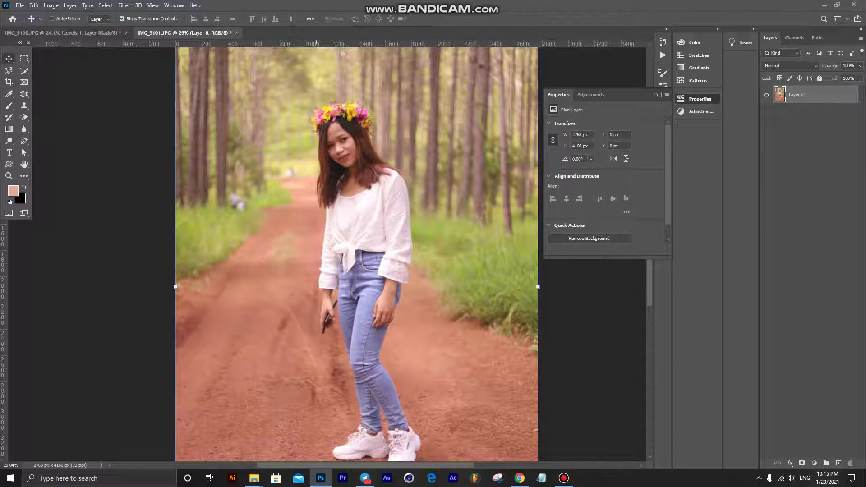
{"action": "key", "text": "ctrl+0"}
{"action": "scroll", "coordinate": [368, 108], "scroll_direction": "up", "scroll_amount": 3}
{"action": "scroll", "coordinate": [367, 108], "scroll_direction": "down", "scroll_amount": 2}
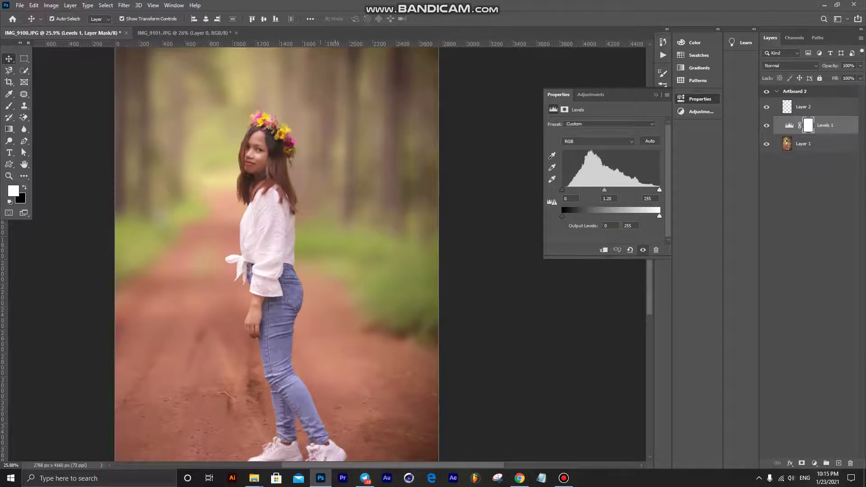
{"action": "scroll", "coordinate": [329, 197], "scroll_direction": "up", "scroll_amount": 3}
{"action": "key", "text": "ctrl+Tab"}
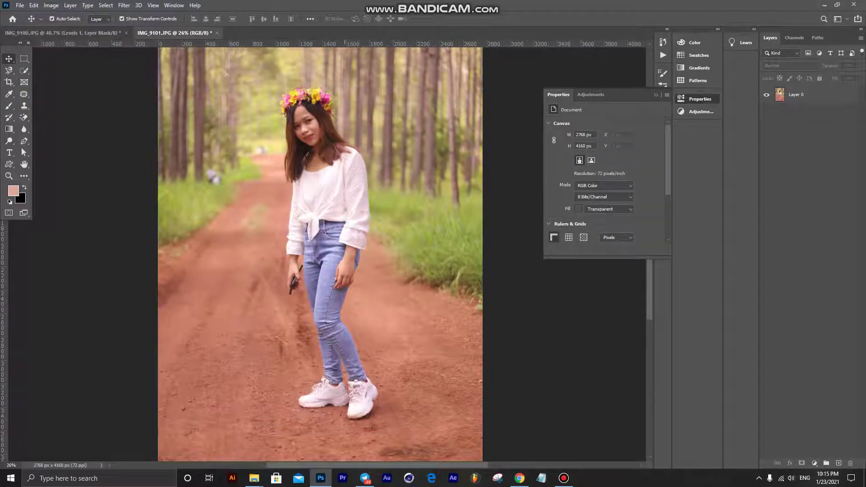
{"action": "scroll", "coordinate": [346, 203], "scroll_direction": "up", "scroll_amount": 2}
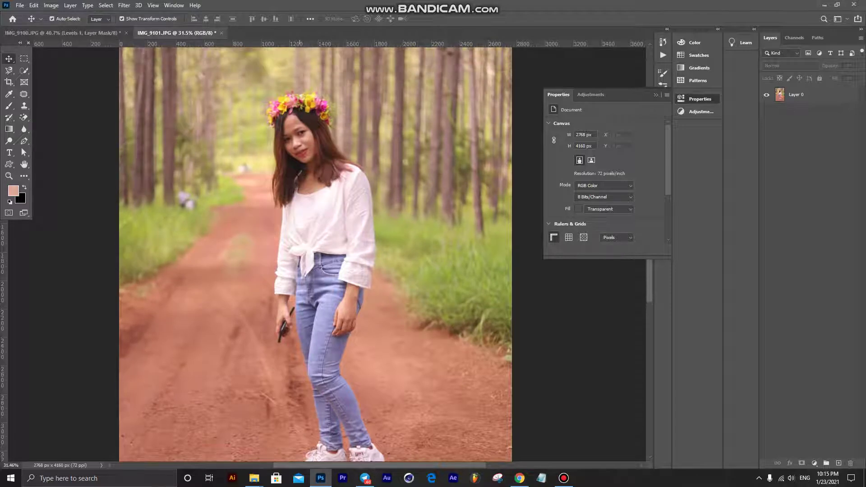
{"action": "scroll", "coordinate": [313, 253], "scroll_direction": "down", "scroll_amount": 2}
{"action": "key", "text": "ctrl"}
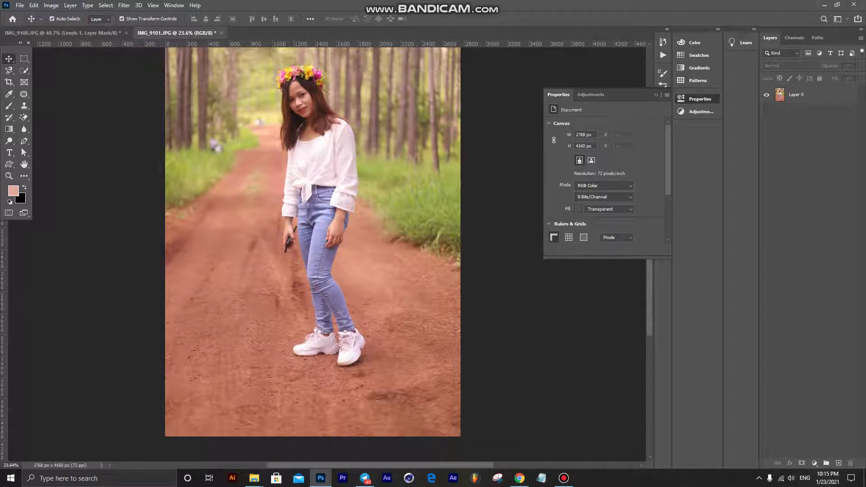
{"action": "key", "text": "alt+period"}
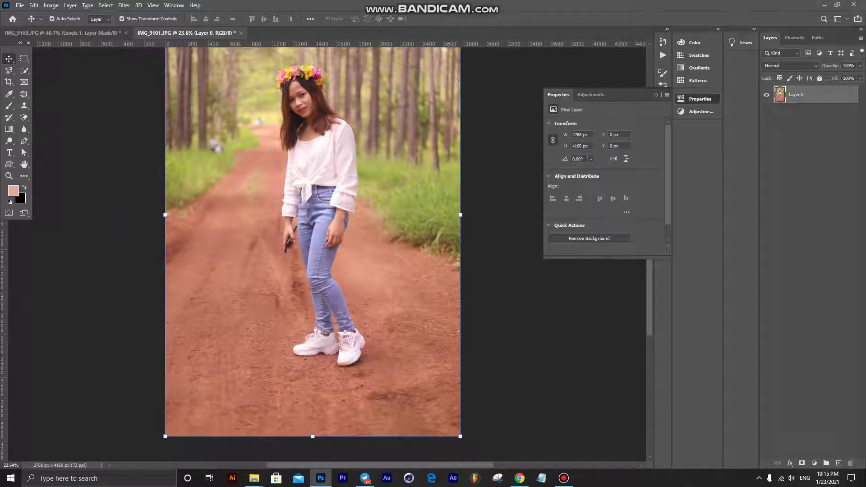
- Select the girl with Select Subject and zoom around to check the selection
{"action": "left_click", "coordinate": [579, 238]}
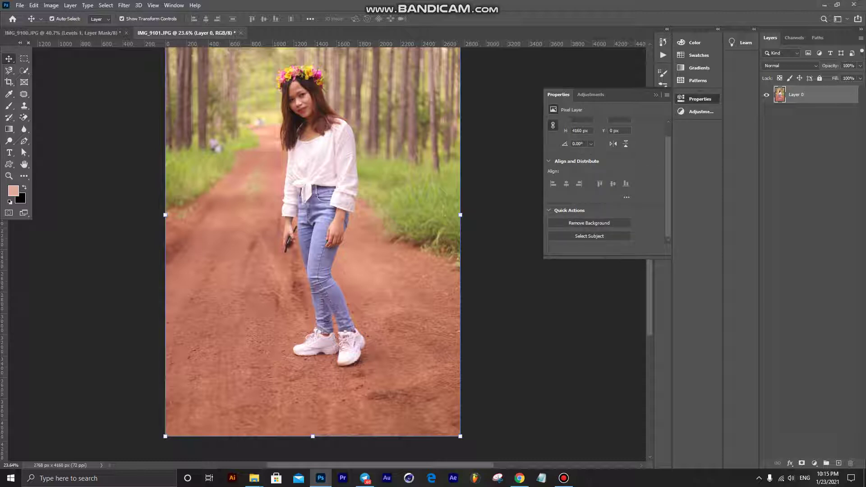
{"action": "left_click", "coordinate": [589, 236]}
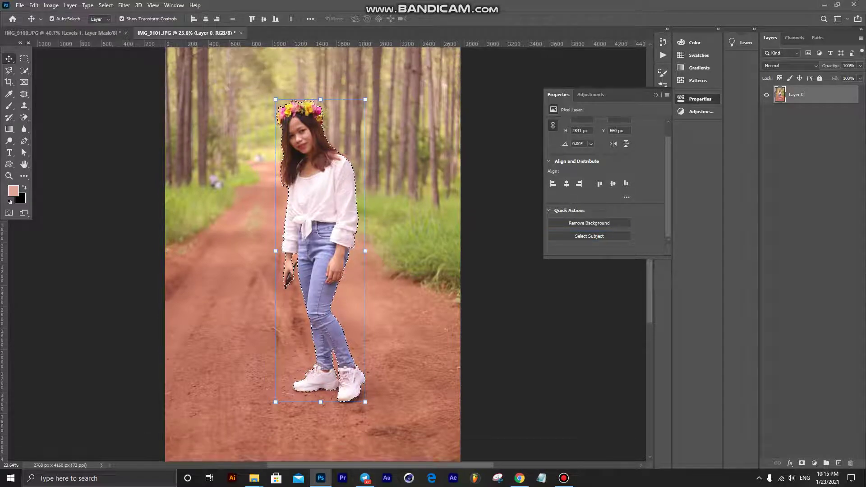
{"action": "scroll", "coordinate": [327, 107], "scroll_direction": "up", "scroll_amount": 2}
{"action": "scroll", "coordinate": [323, 123], "scroll_direction": "up", "scroll_amount": 1}
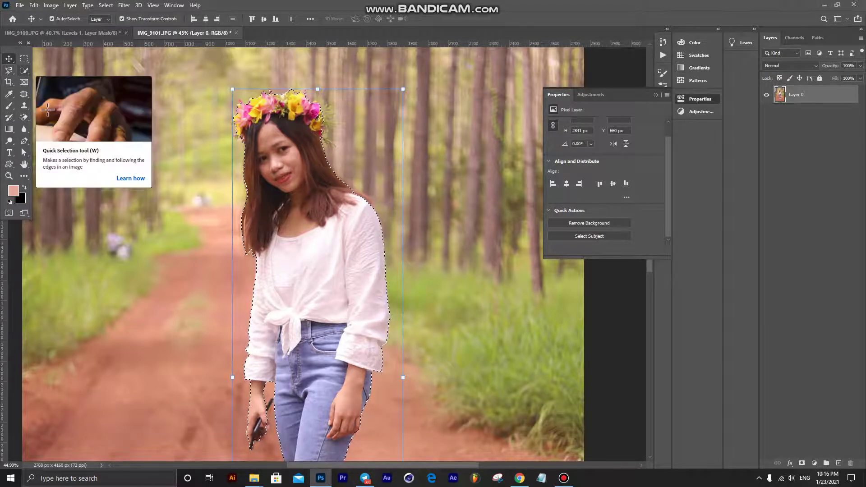
{"action": "scroll", "coordinate": [357, 171], "scroll_direction": "down", "scroll_amount": 2}
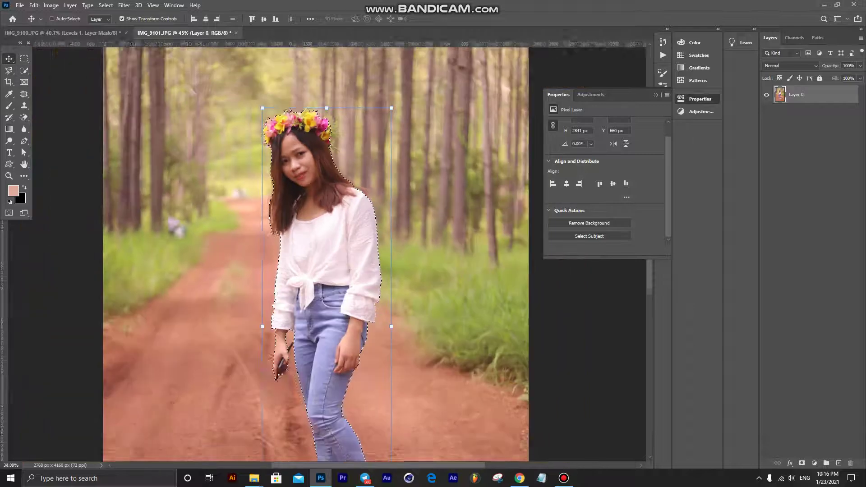
{"action": "scroll", "coordinate": [358, 171], "scroll_direction": "down", "scroll_amount": 2}
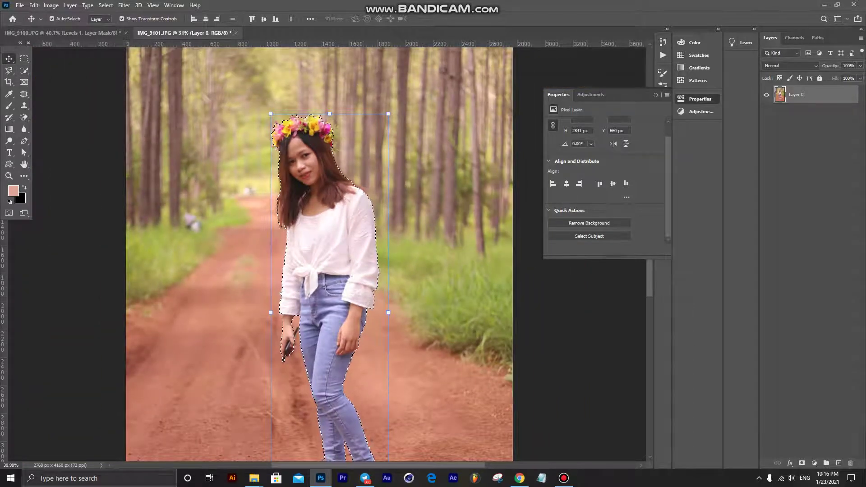
{"action": "scroll", "coordinate": [320, 255], "scroll_direction": "down", "scroll_amount": 2}
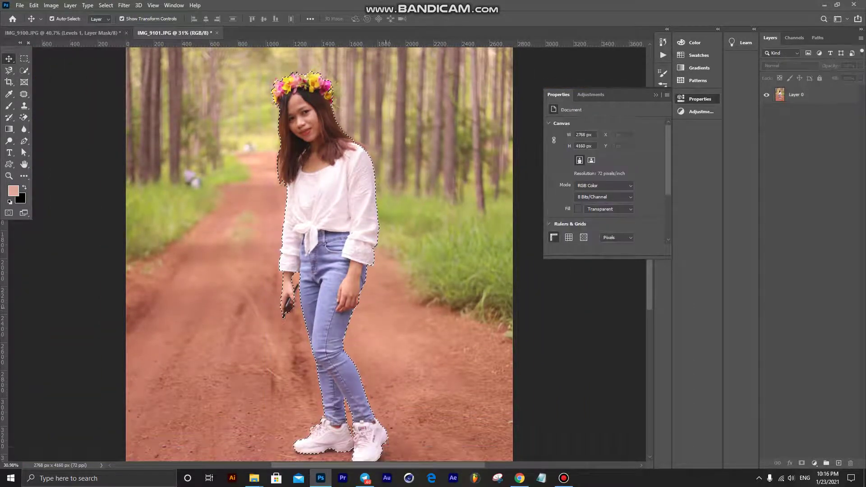
{"action": "scroll", "coordinate": [319, 255], "scroll_direction": "down", "scroll_amount": 2}
{"action": "scroll", "coordinate": [320, 255], "scroll_direction": "down", "scroll_amount": 1}
{"action": "scroll", "coordinate": [319, 255], "scroll_direction": "up", "scroll_amount": 2}
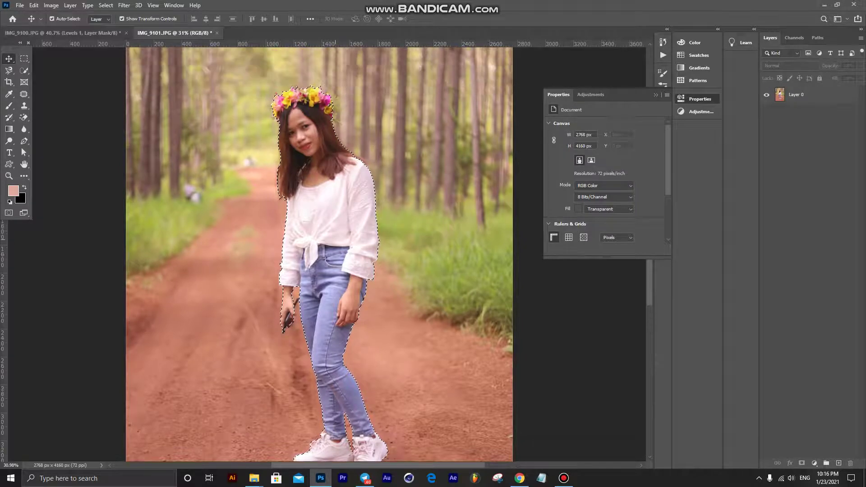
{"action": "scroll", "coordinate": [330, 189], "scroll_direction": "up", "scroll_amount": 3}
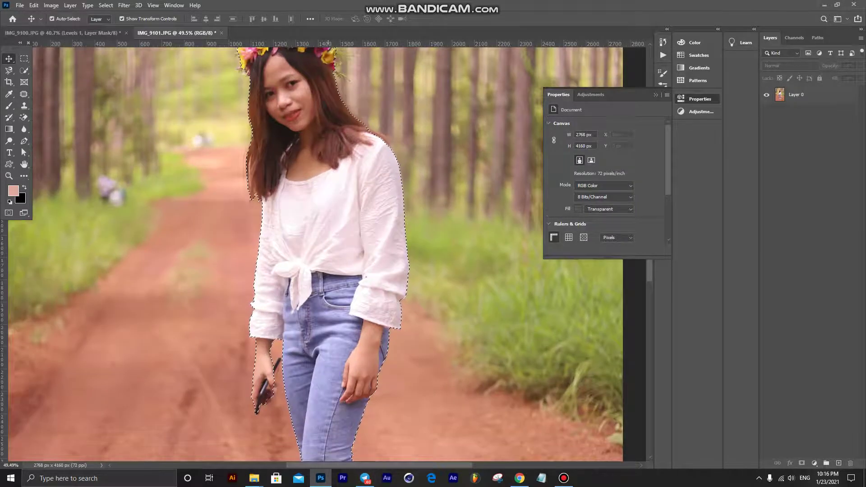
{"action": "scroll", "coordinate": [330, 190], "scroll_direction": "up", "scroll_amount": 2}
{"action": "scroll", "coordinate": [329, 189], "scroll_direction": "up", "scroll_amount": 2}
{"action": "scroll", "coordinate": [330, 52], "scroll_direction": "up", "scroll_amount": 1}
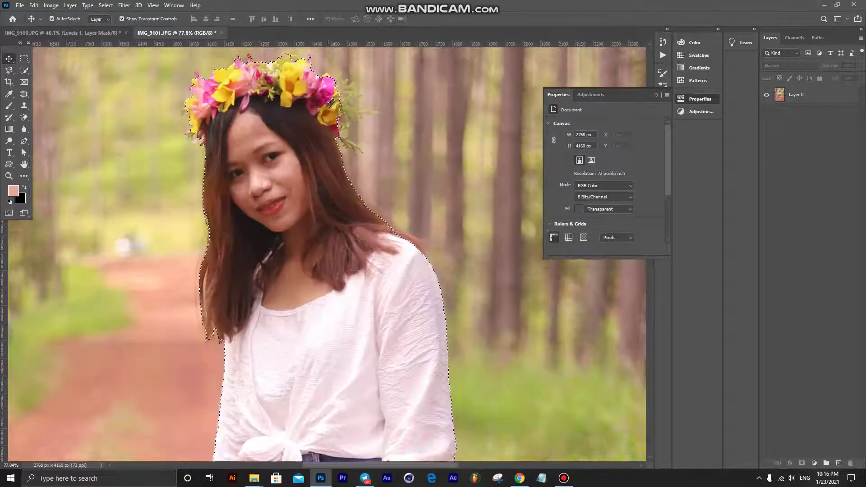
{"action": "scroll", "coordinate": [329, 52], "scroll_direction": "up", "scroll_amount": 3}
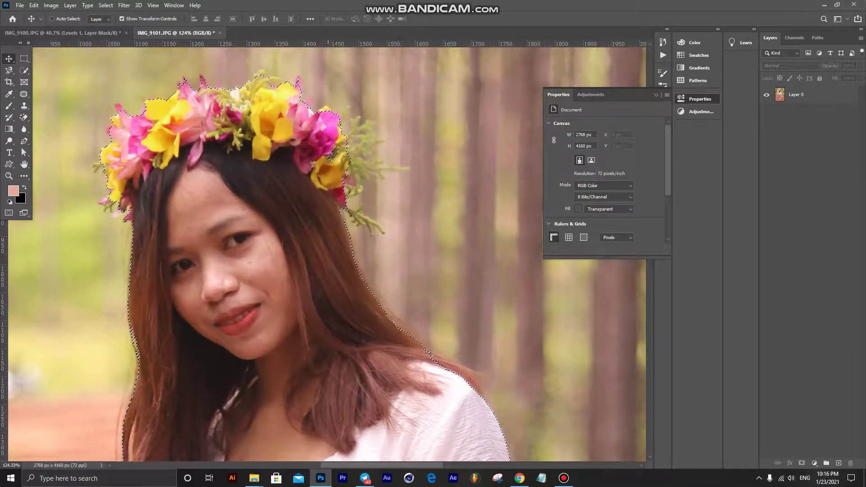
{"action": "scroll", "coordinate": [333, 154], "scroll_direction": "up", "scroll_amount": 1}
{"action": "scroll", "coordinate": [333, 154], "scroll_direction": "down", "scroll_amount": 1}
{"action": "scroll", "coordinate": [331, 158], "scroll_direction": "down", "scroll_amount": 2}
{"action": "scroll", "coordinate": [332, 158], "scroll_direction": "down", "scroll_amount": 2}
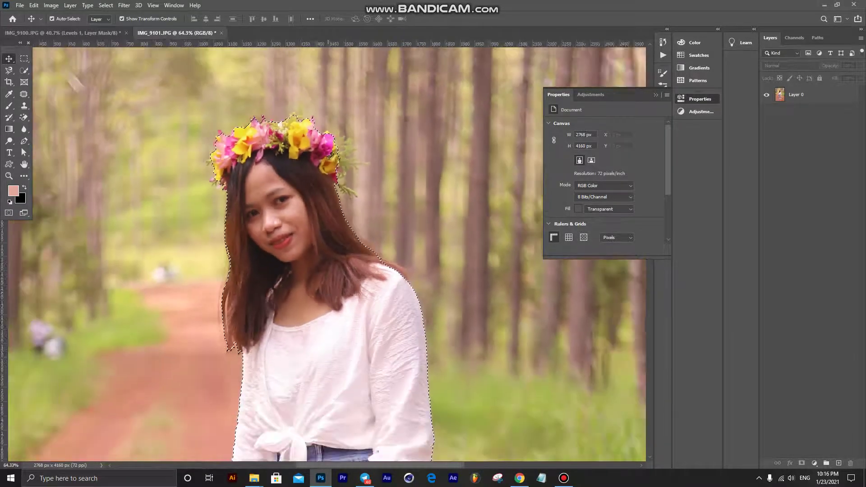
{"action": "scroll", "coordinate": [331, 158], "scroll_direction": "down", "scroll_amount": 1}
{"action": "scroll", "coordinate": [328, 158], "scroll_direction": "down", "scroll_amount": 1}
{"action": "scroll", "coordinate": [326, 158], "scroll_direction": "down", "scroll_amount": 1}
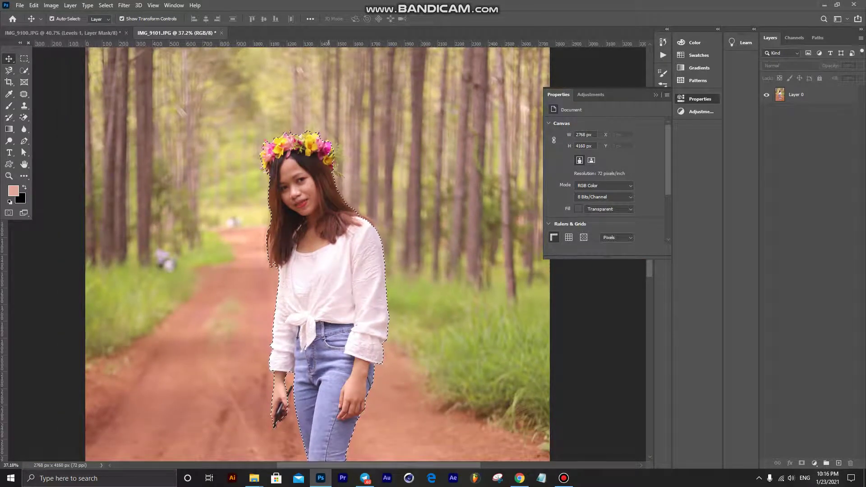
- With Layer 0 active, open Select and Mask to see the girl on transparency
{"action": "key", "text": "ctrl"}
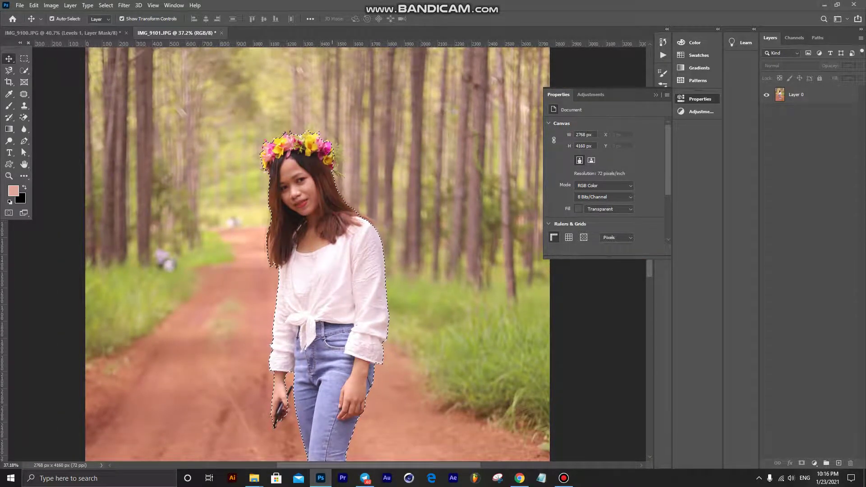
{"action": "scroll", "coordinate": [324, 149], "scroll_direction": "up", "scroll_amount": 2}
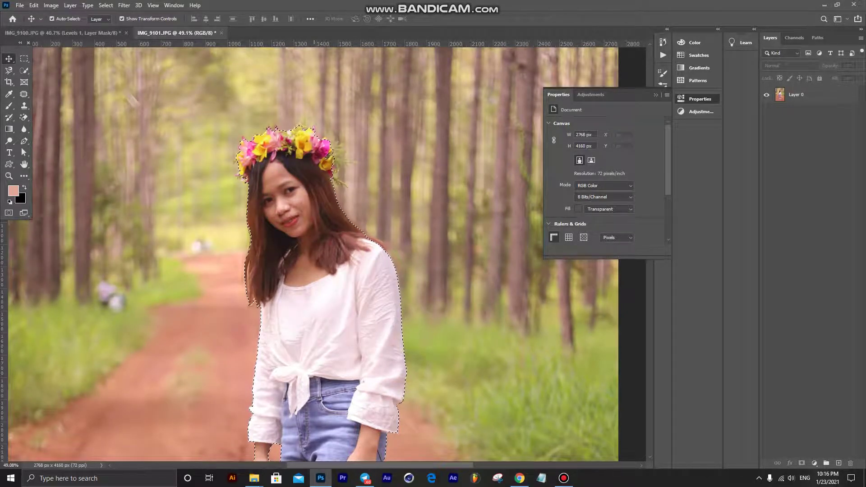
{"action": "key", "text": "ctrl+alt+a"}
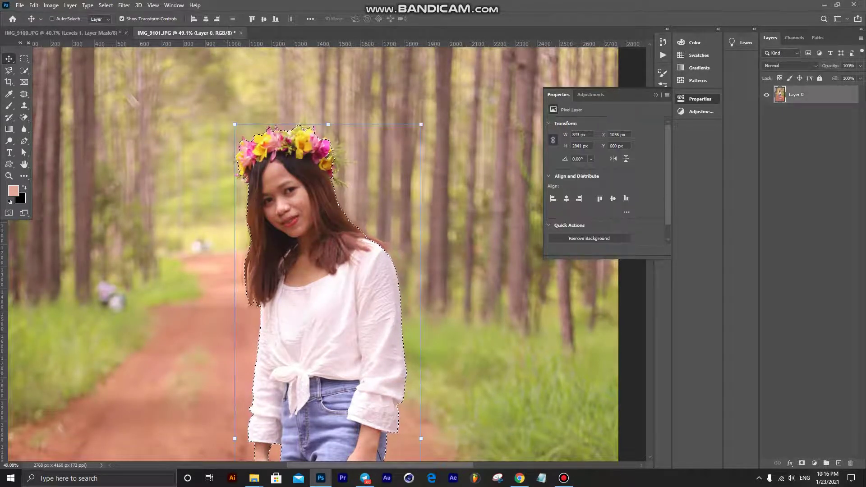
{"action": "key", "text": "ctrl+alt+r"}
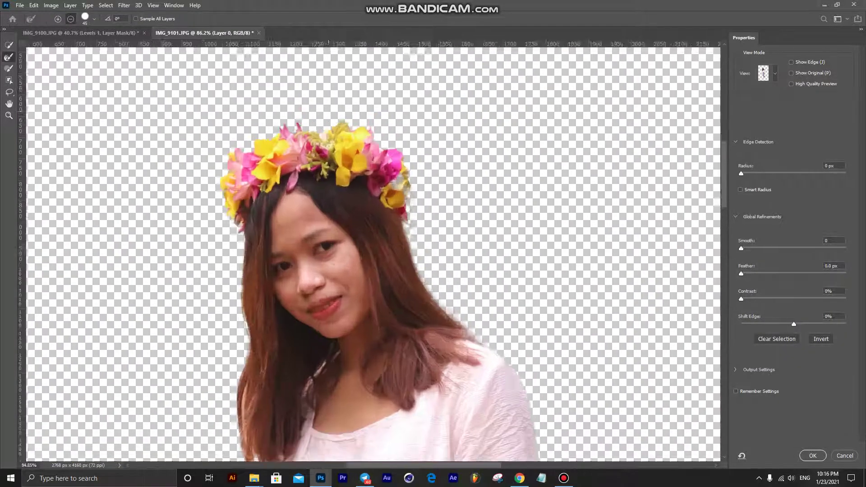
- Refine the cutout along the flower crown's right edge and zoom around to review it
{"action": "scroll", "coordinate": [379, 316], "scroll_direction": "up", "scroll_amount": 3}
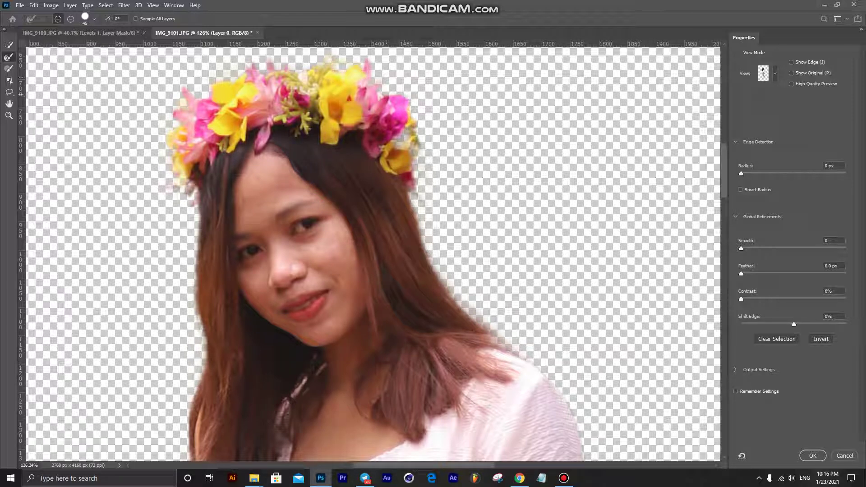
{"action": "left_click_drag", "start_coordinate": [409, 113], "coordinate": [415, 176]}
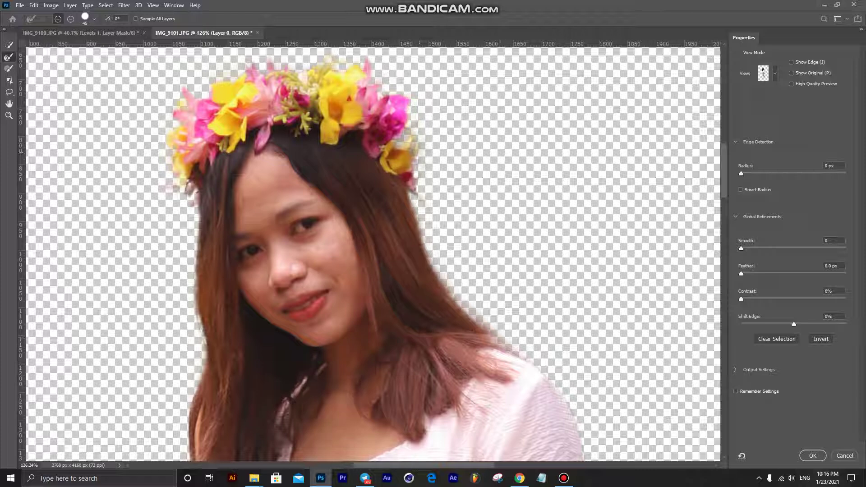
{"action": "scroll", "coordinate": [438, 239], "scroll_direction": "down", "scroll_amount": 3}
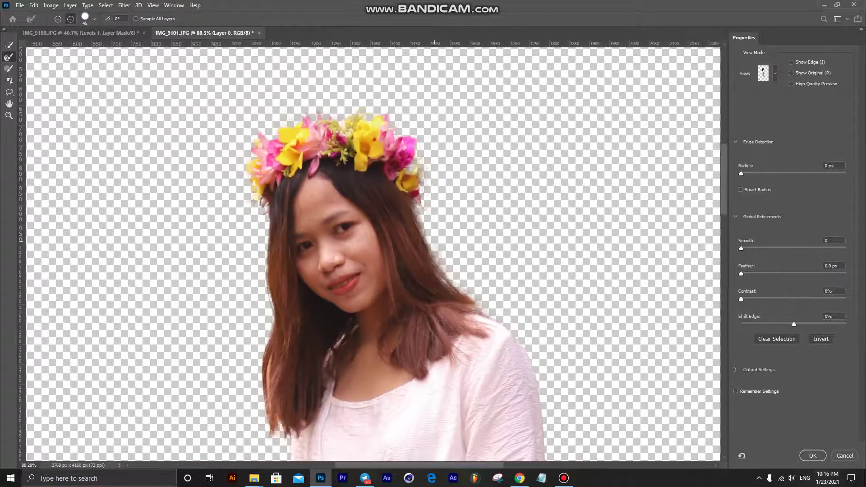
{"action": "scroll", "coordinate": [436, 239], "scroll_direction": "down", "scroll_amount": 2}
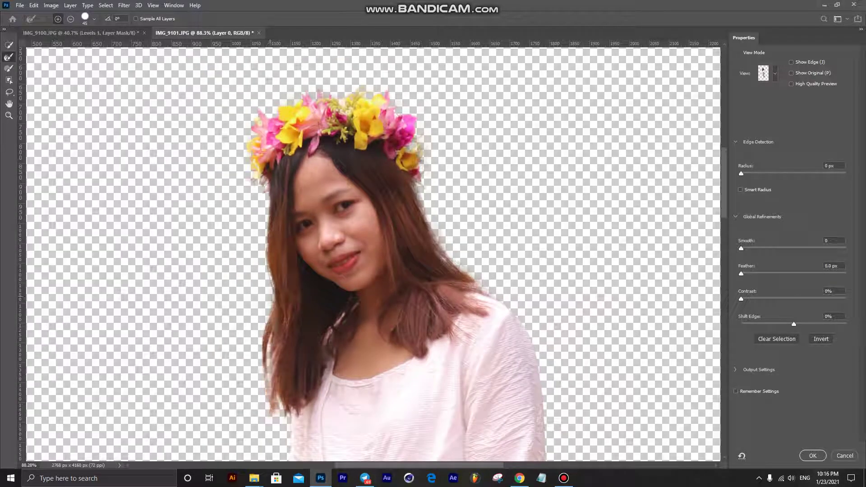
{"action": "scroll", "coordinate": [312, 225], "scroll_direction": "down", "scroll_amount": 1}
{"action": "scroll", "coordinate": [312, 225], "scroll_direction": "down", "scroll_amount": 2}
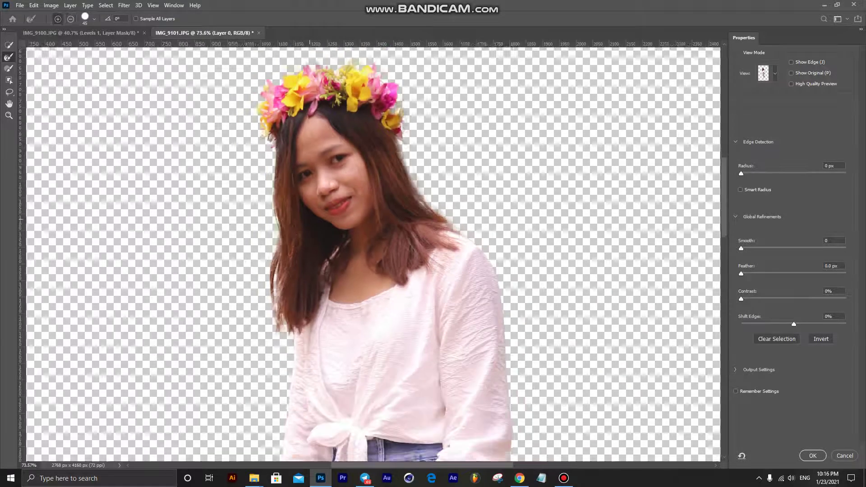
{"action": "scroll", "coordinate": [311, 226], "scroll_direction": "down", "scroll_amount": 2}
{"action": "scroll", "coordinate": [311, 226], "scroll_direction": "down", "scroll_amount": 1}
{"action": "scroll", "coordinate": [316, 248], "scroll_direction": "down", "scroll_amount": 3}
{"action": "scroll", "coordinate": [316, 248], "scroll_direction": "down", "scroll_amount": 1}
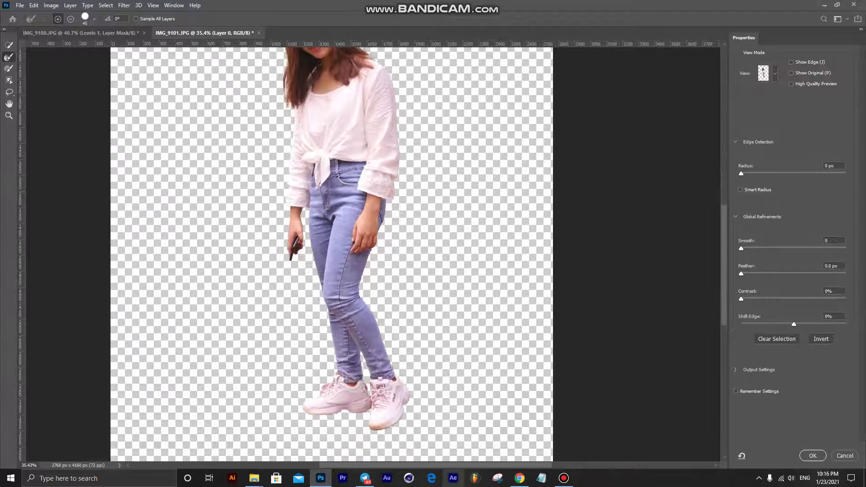
{"action": "scroll", "coordinate": [316, 248], "scroll_direction": "up", "scroll_amount": 2}
{"action": "scroll", "coordinate": [357, 370], "scroll_direction": "up", "scroll_amount": 2}
{"action": "scroll", "coordinate": [357, 370], "scroll_direction": "up", "scroll_amount": 2}
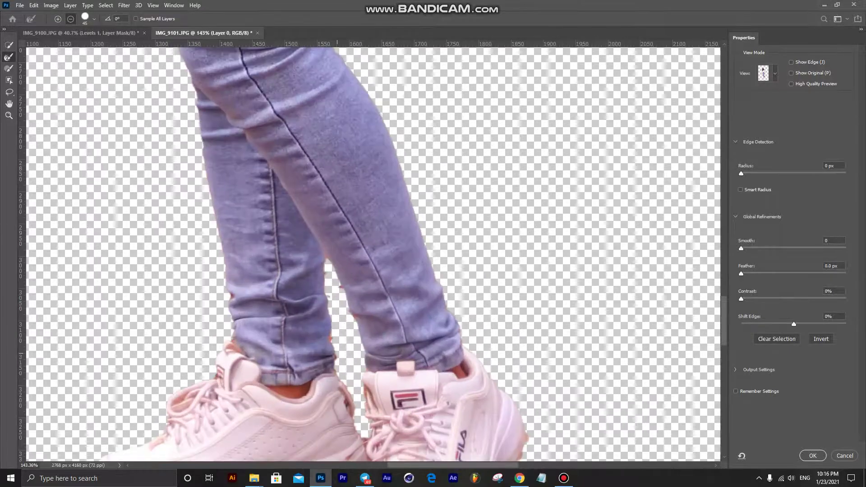
{"action": "scroll", "coordinate": [354, 235], "scroll_direction": "down", "scroll_amount": 1}
{"action": "scroll", "coordinate": [354, 235], "scroll_direction": "down", "scroll_amount": 1}
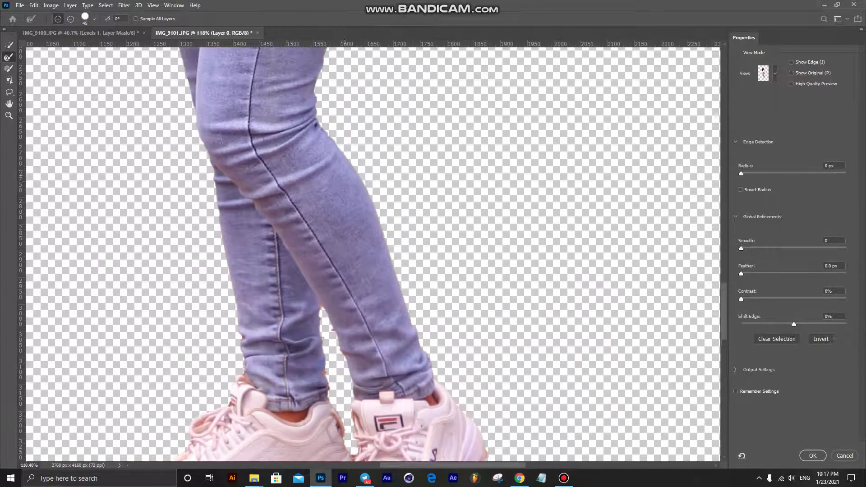
{"action": "scroll", "coordinate": [354, 235], "scroll_direction": "down", "scroll_amount": 2}
{"action": "scroll", "coordinate": [248, 90], "scroll_direction": "up", "scroll_amount": 2}
{"action": "scroll", "coordinate": [248, 91], "scroll_direction": "up", "scroll_amount": 1}
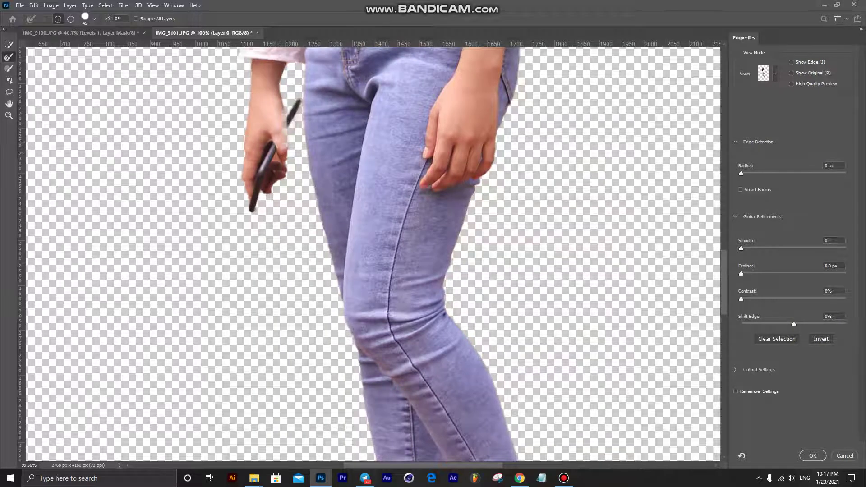
- Accept the refined selection, then add the fingertip beside the phone with Quick Selection
{"action": "left_click", "coordinate": [813, 456]}
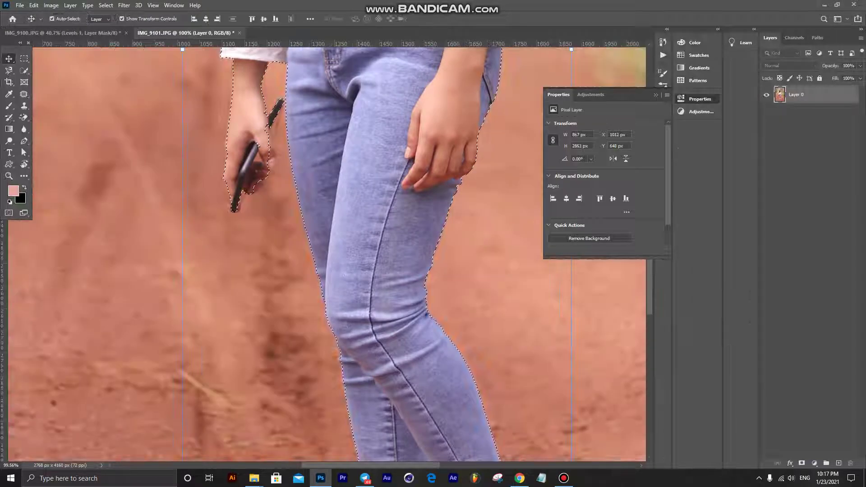
{"action": "scroll", "coordinate": [271, 117], "scroll_direction": "up", "scroll_amount": 3}
{"action": "scroll", "coordinate": [271, 117], "scroll_direction": "up", "scroll_amount": 3}
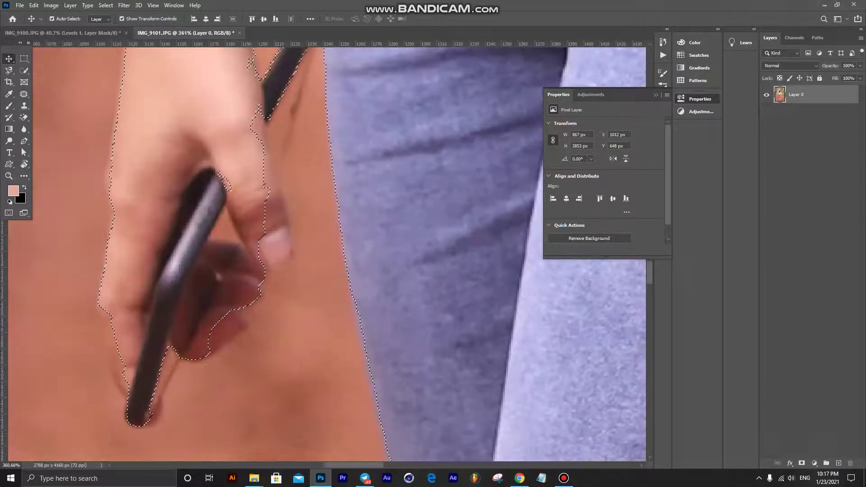
{"action": "key", "text": "w"}
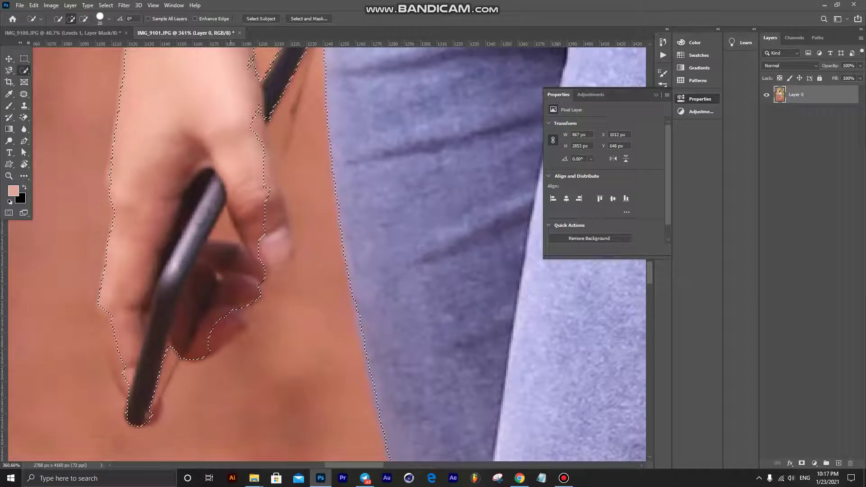
{"action": "left_click_drag", "start_coordinate": [275, 246], "coordinate": [277, 225]}
{"action": "scroll", "coordinate": [324, 255], "scroll_direction": "up", "scroll_amount": 3}
{"action": "scroll", "coordinate": [381, 154], "scroll_direction": "down", "scroll_amount": 2}
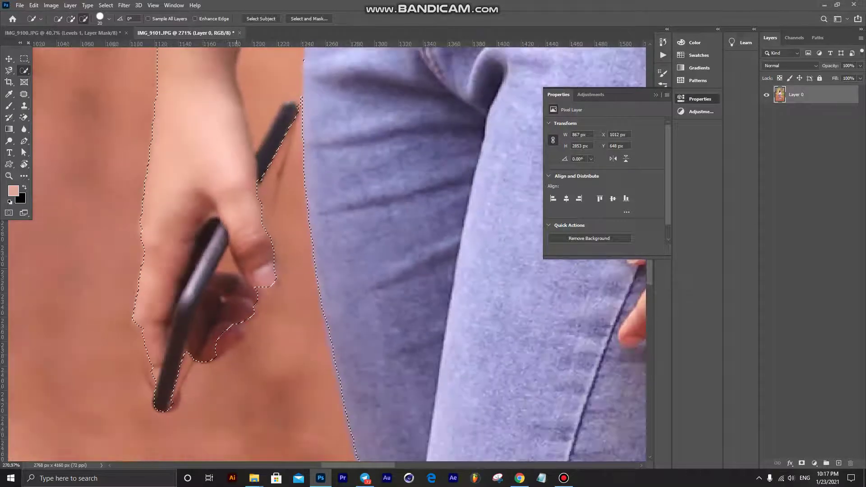
{"action": "scroll", "coordinate": [381, 154], "scroll_direction": "down", "scroll_amount": 1}
{"action": "scroll", "coordinate": [286, 103], "scroll_direction": "up", "scroll_amount": 1}
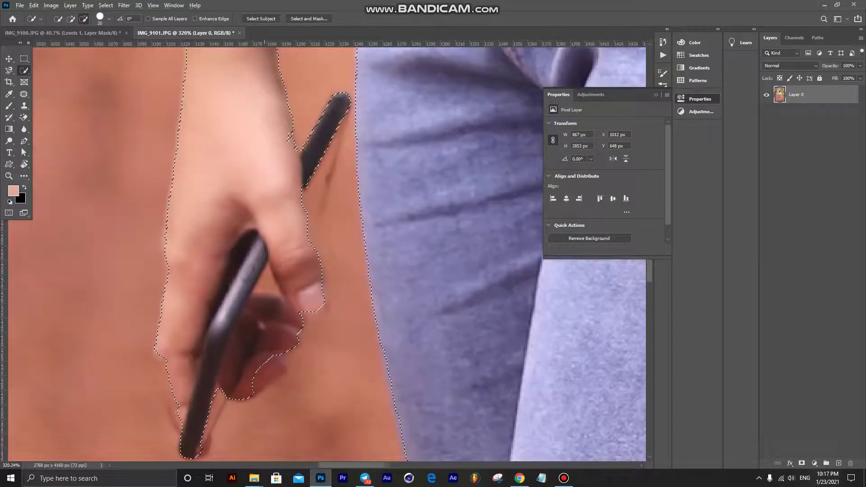
{"action": "scroll", "coordinate": [271, 140], "scroll_direction": "down", "scroll_amount": 3}
{"action": "scroll", "coordinate": [316, 203], "scroll_direction": "down", "scroll_amount": 2}
{"action": "scroll", "coordinate": [316, 203], "scroll_direction": "down", "scroll_amount": 1}
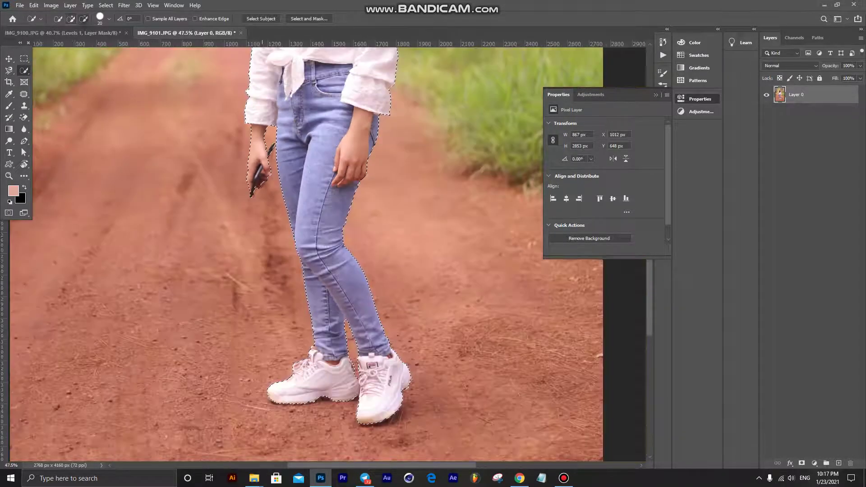
{"action": "scroll", "coordinate": [271, 316], "scroll_direction": "down", "scroll_amount": 1}
{"action": "scroll", "coordinate": [271, 316], "scroll_direction": "down", "scroll_amount": 1}
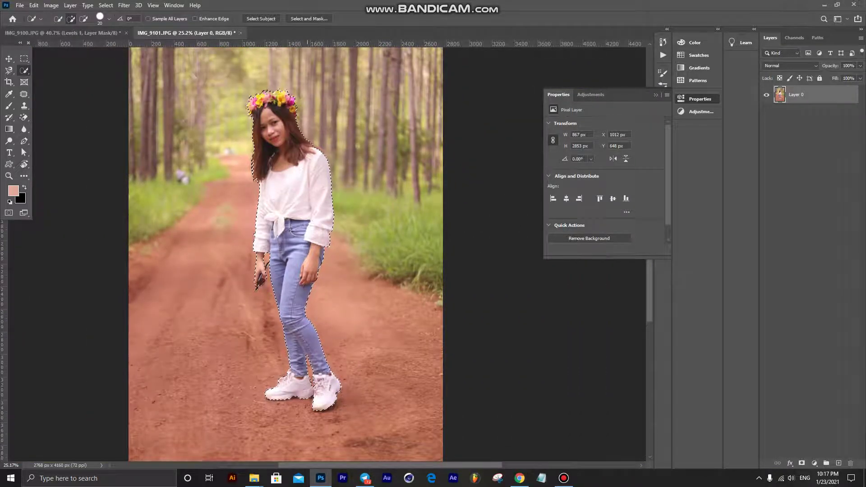
- Copy the selected girl onto a new Layer 1 and zoom in on her
{"action": "key", "text": "ctrl+j"}
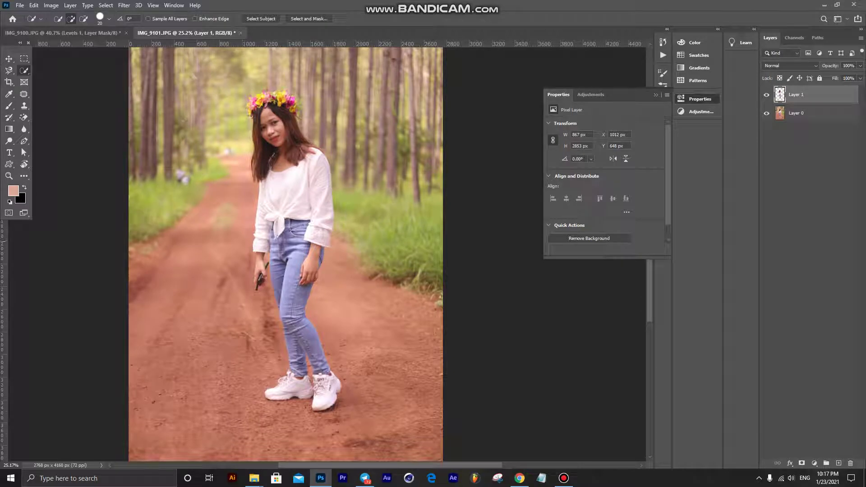
{"action": "scroll", "coordinate": [320, 134], "scroll_direction": "up", "scroll_amount": 1}
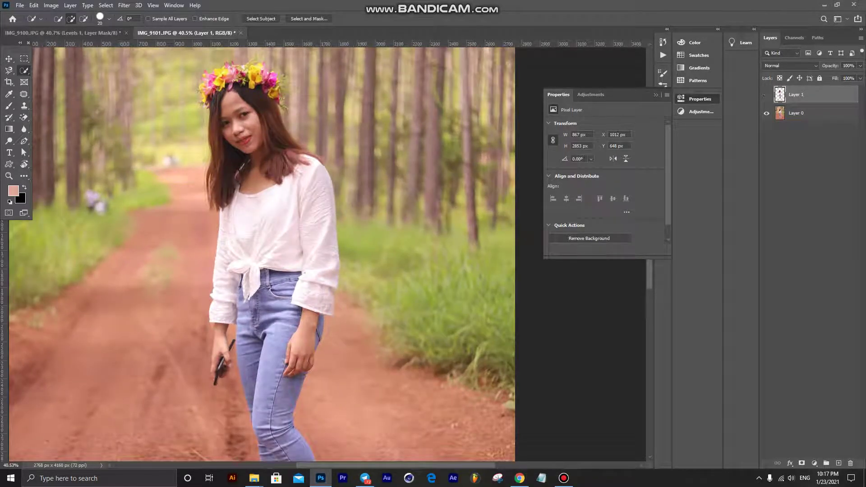
{"action": "key", "text": "ctrl+shift+x"}
- Load the girl's outline, hide Layer 1, select Layer 0, and expand the selection 1 pixel
{"action": "left_click", "coordinate": [780, 95], "text": "ctrl"}
{"action": "left_click", "coordinate": [766, 94]}
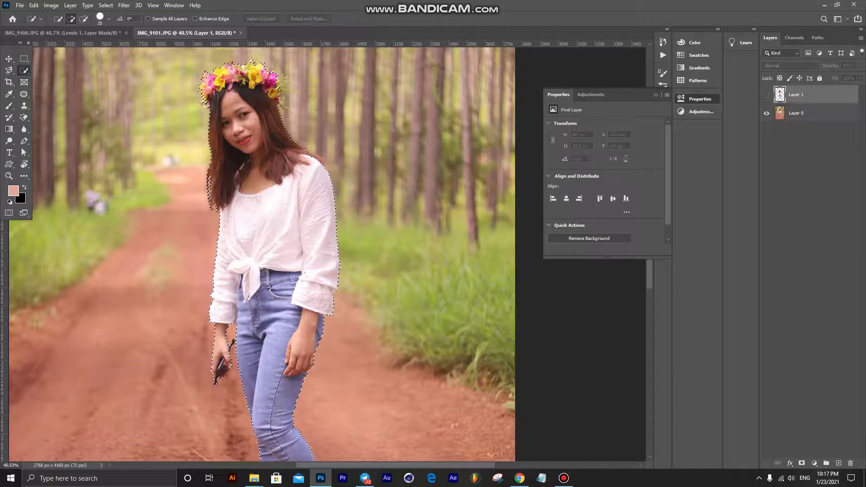
{"action": "left_click", "coordinate": [808, 113]}
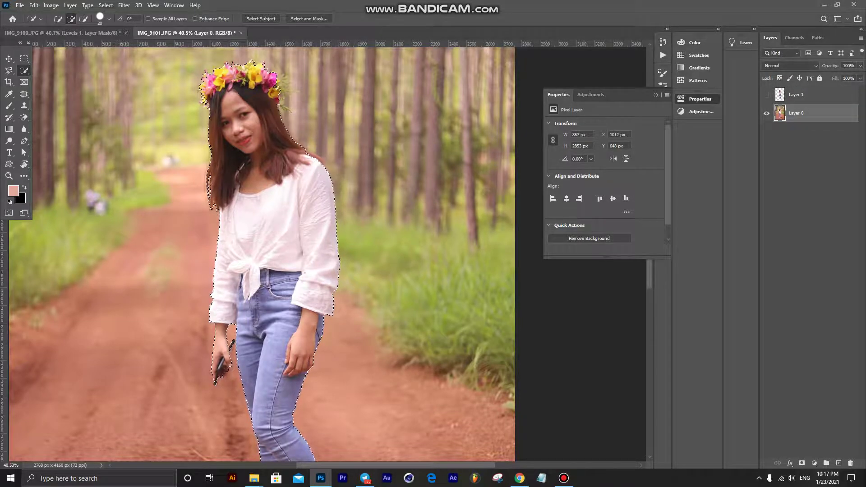
{"action": "key", "text": "alt+s"}
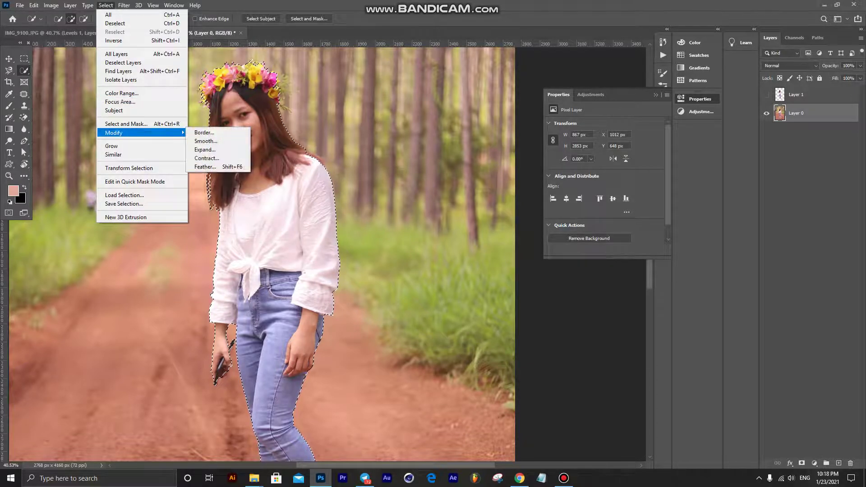
{"action": "key", "text": "Right"}
{"action": "key", "text": "Down"}
{"action": "key", "text": "Down"}
{"action": "key", "text": "Return"}
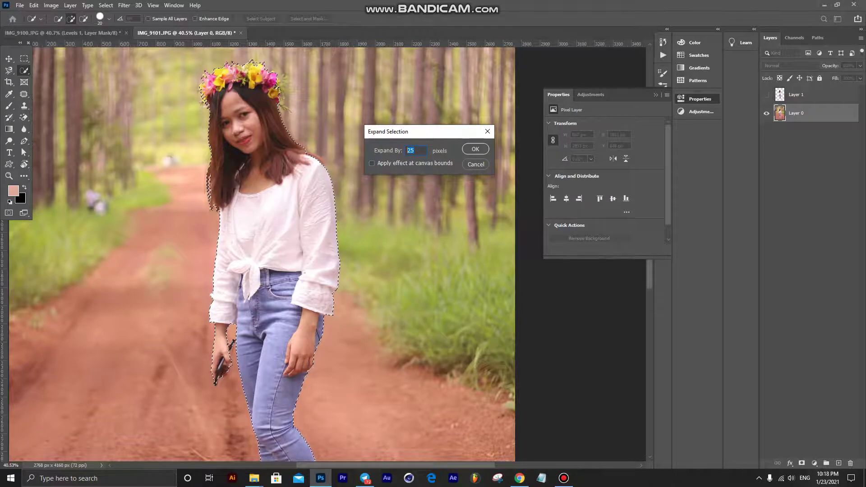
{"action": "type", "text": "1"}
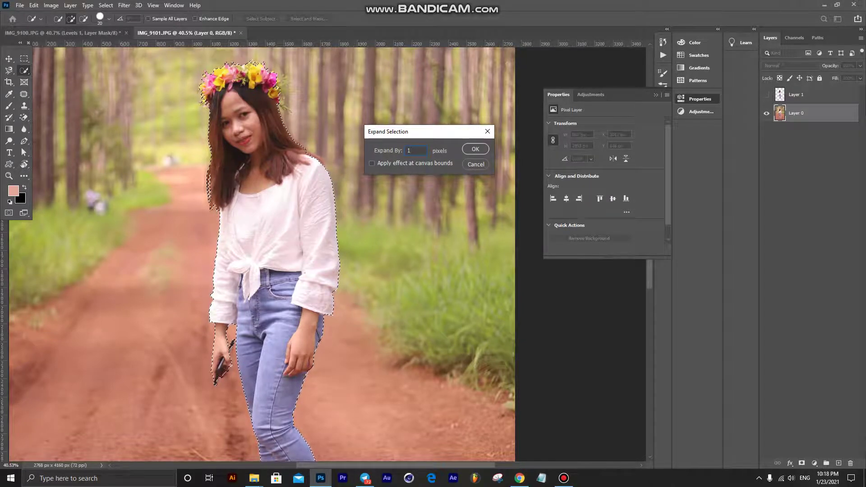
{"action": "key", "text": "Return"}
{"action": "scroll", "coordinate": [217, 135], "scroll_direction": "up", "scroll_amount": 3}
{"action": "scroll", "coordinate": [204, 127], "scroll_direction": "up", "scroll_amount": 5}
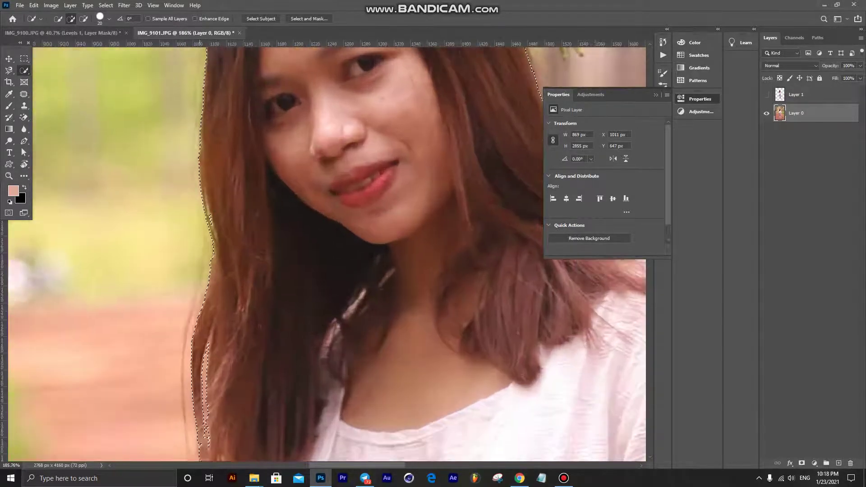
{"action": "scroll", "coordinate": [204, 128], "scroll_direction": "down", "scroll_amount": 2}
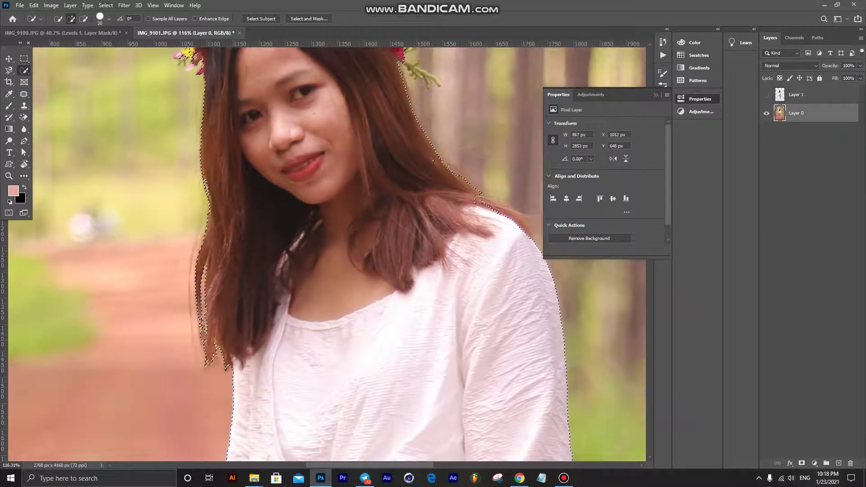
- Expand the selection again by a larger amount and zoom out to check it
{"action": "left_click", "coordinate": [124, 5]}
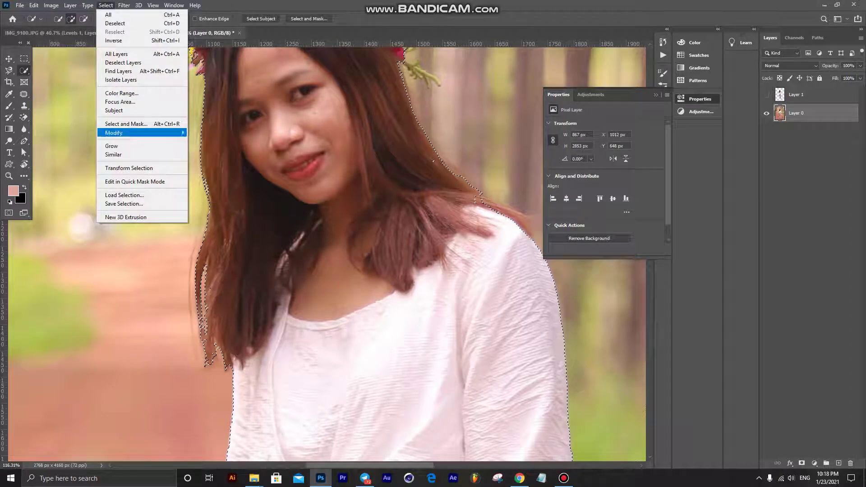
{"action": "mouse_move", "coordinate": [114, 133]}
{"action": "left_click", "coordinate": [204, 149]}
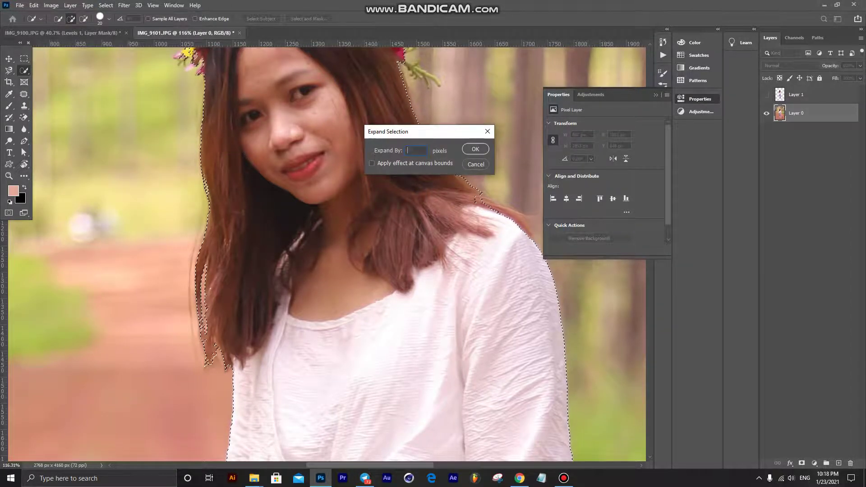
{"action": "key", "text": "BackSpace"}
{"action": "left_click", "coordinate": [475, 149]}
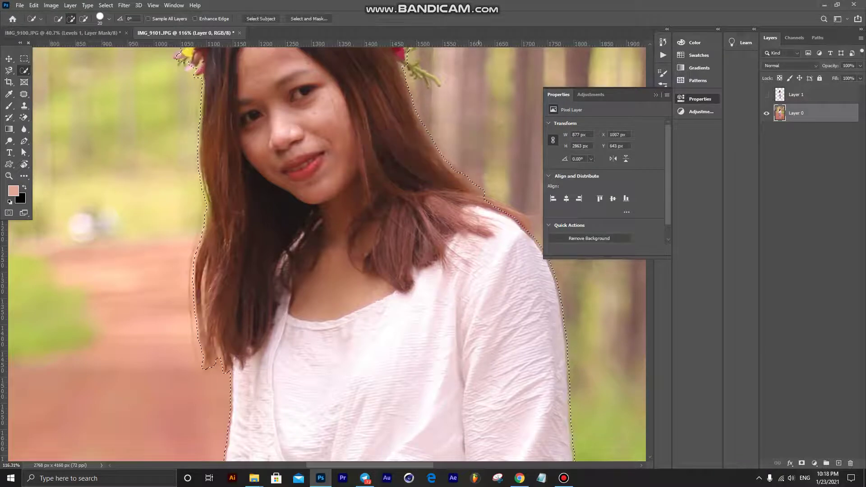
{"action": "scroll", "coordinate": [230, 158], "scroll_direction": "up", "scroll_amount": 3}
{"action": "scroll", "coordinate": [230, 158], "scroll_direction": "down", "scroll_amount": 2}
{"action": "scroll", "coordinate": [239, 163], "scroll_direction": "down", "scroll_amount": 1}
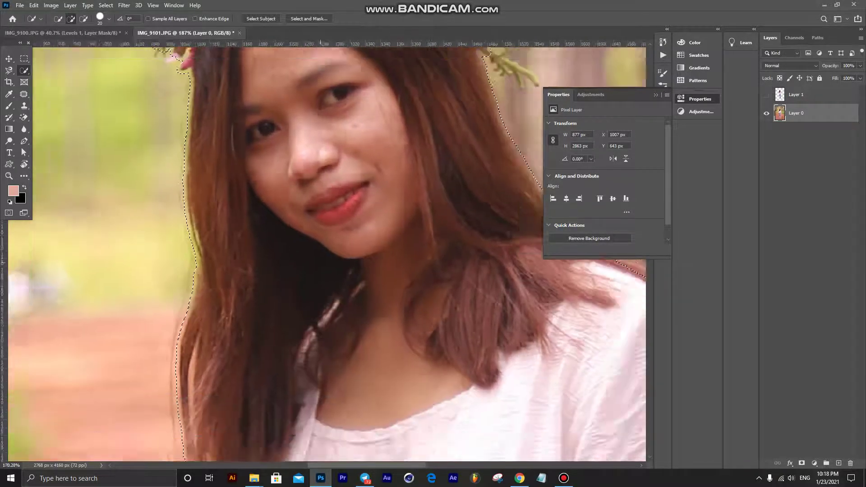
{"action": "scroll", "coordinate": [270, 181], "scroll_direction": "down", "scroll_amount": 2}
{"action": "scroll", "coordinate": [270, 180], "scroll_direction": "down", "scroll_amount": 2}
{"action": "scroll", "coordinate": [270, 180], "scroll_direction": "down", "scroll_amount": 2}
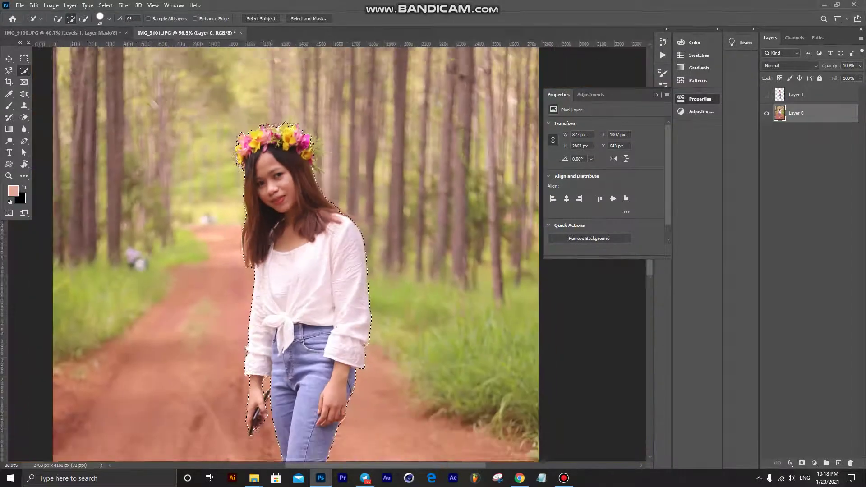
{"action": "scroll", "coordinate": [269, 180], "scroll_direction": "down", "scroll_amount": 2}
{"action": "scroll", "coordinate": [270, 180], "scroll_direction": "down", "scroll_amount": 2}
{"action": "scroll", "coordinate": [289, 252], "scroll_direction": "down", "scroll_amount": 1}
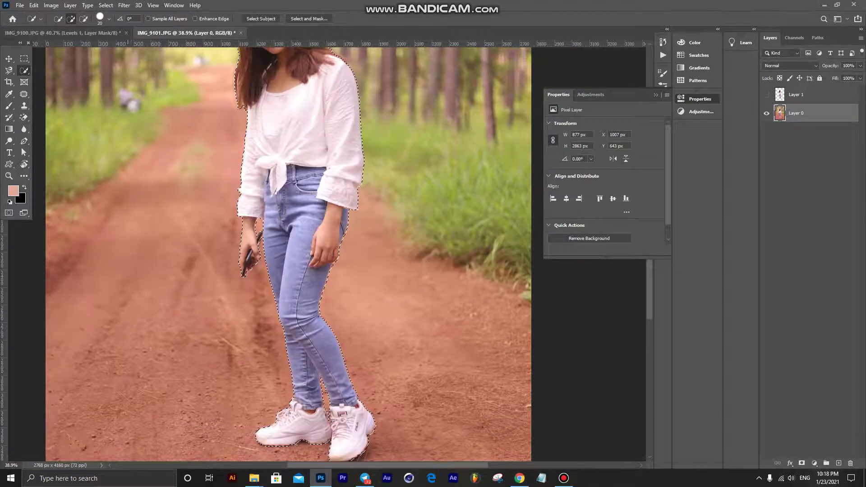
- Fill the expanded selection on Layer 0 with Content-Aware fill
{"action": "key", "text": "alt+e"}
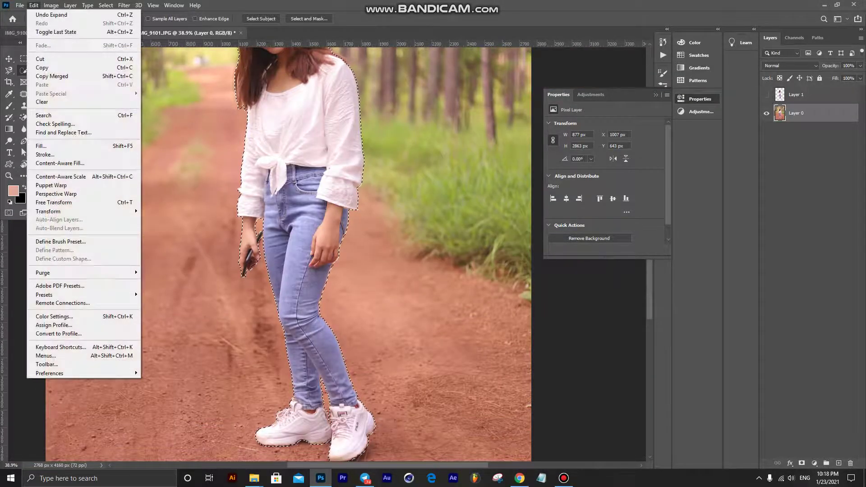
{"action": "key", "text": "Return"}
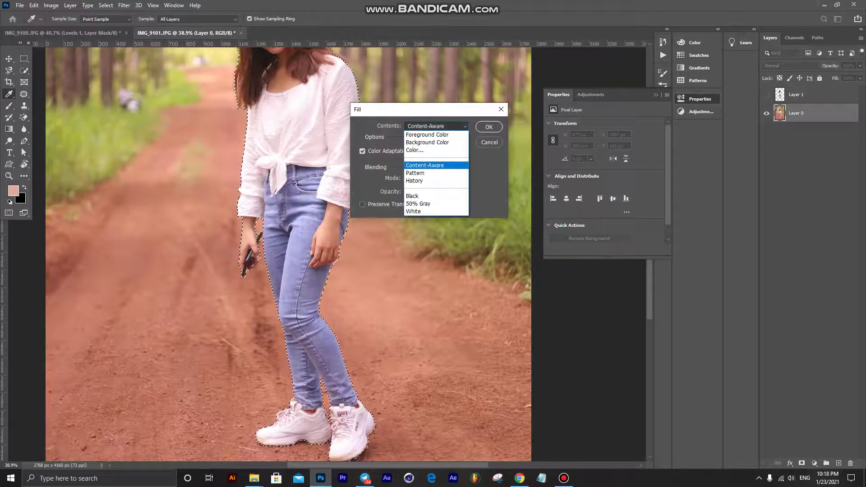
{"action": "key", "text": "Return"}
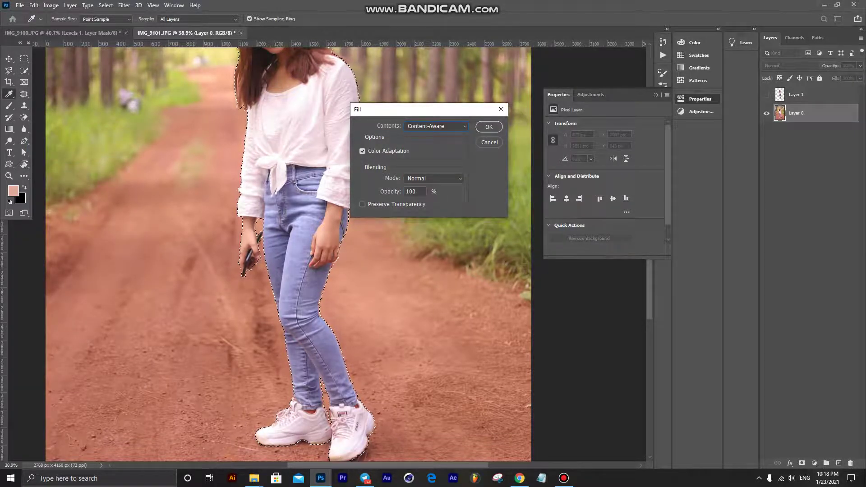
{"action": "key", "text": "Return"}
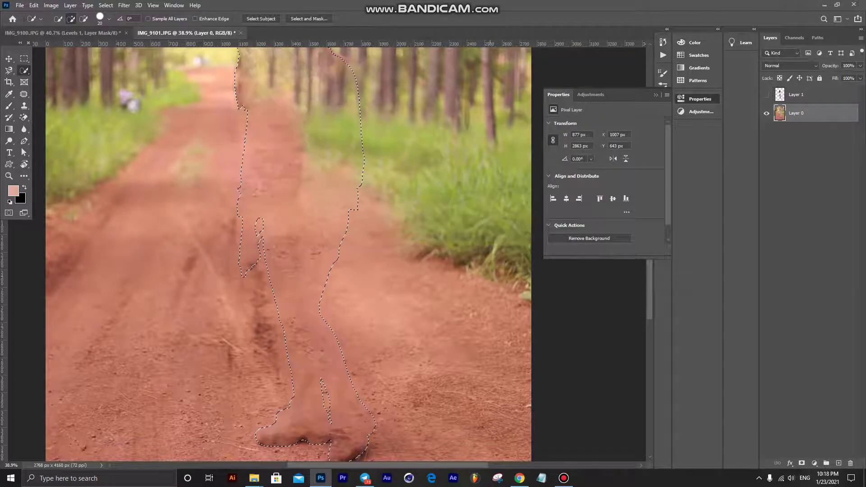
- Deselect, then patch away the leftover flower, trunk and brown shapes among the trees
{"action": "scroll", "coordinate": [289, 252], "scroll_direction": "up", "scroll_amount": 3}
{"action": "scroll", "coordinate": [289, 253], "scroll_direction": "up", "scroll_amount": 1}
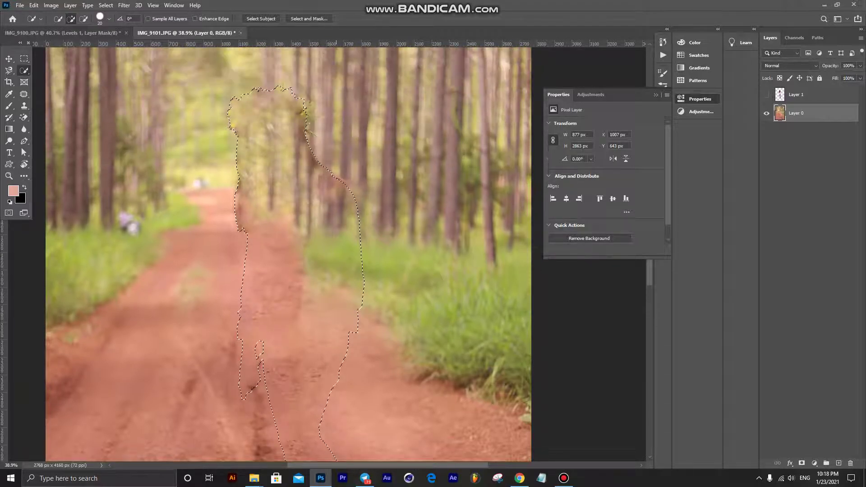
{"action": "scroll", "coordinate": [288, 253], "scroll_direction": "down", "scroll_amount": 1}
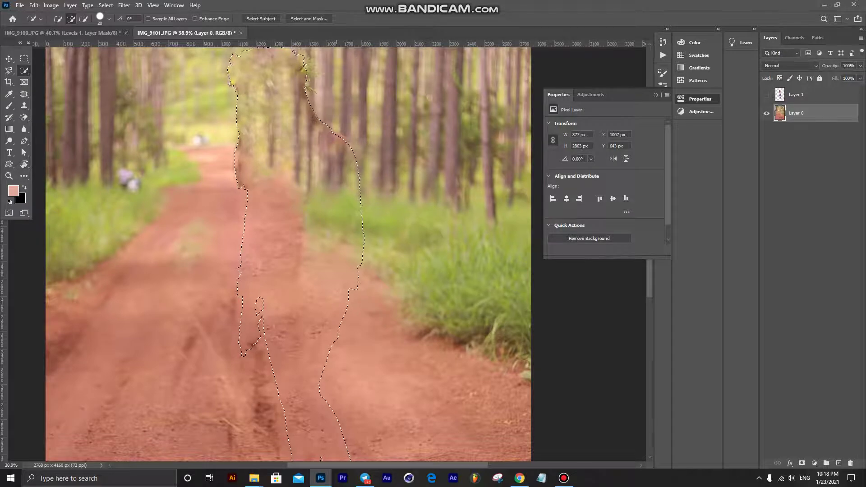
{"action": "key", "text": "ctrl+d"}
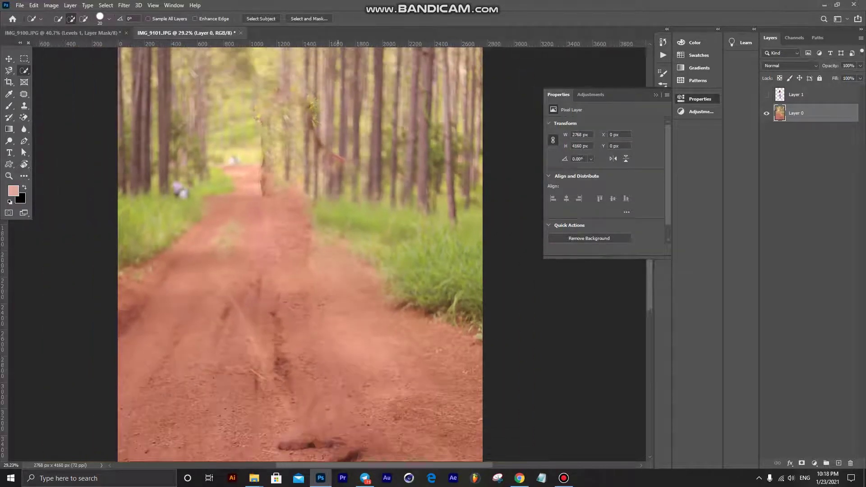
{"action": "scroll", "coordinate": [226, 253], "scroll_direction": "up", "scroll_amount": 3}
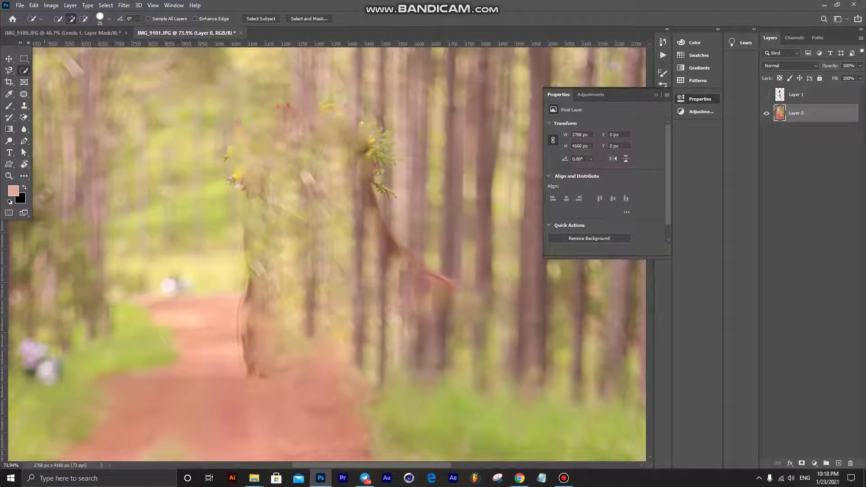
{"action": "key", "text": "j"}
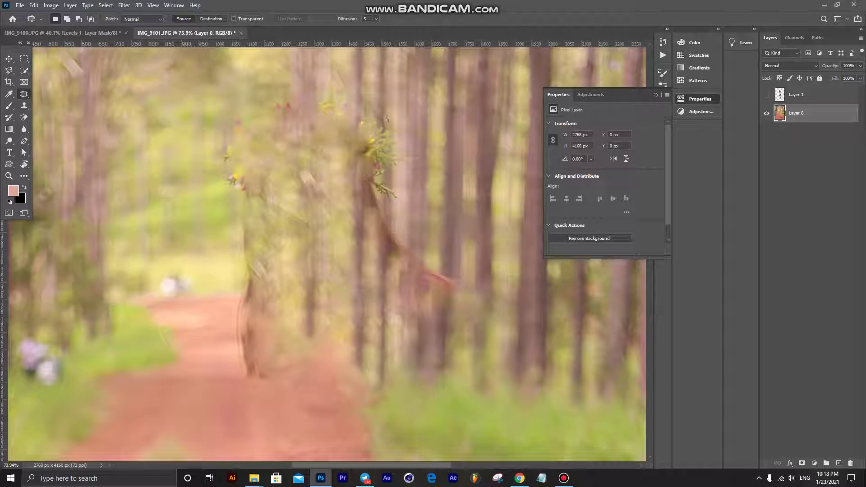
{"action": "mouse_move", "coordinate": [389, 116]}
{"action": "left_mouse_down"}
{"action": "mouse_move", "coordinate": [353, 163]}
{"action": "mouse_move", "coordinate": [397, 231]}
{"action": "mouse_move", "coordinate": [389, 115]}
{"action": "left_mouse_up"}
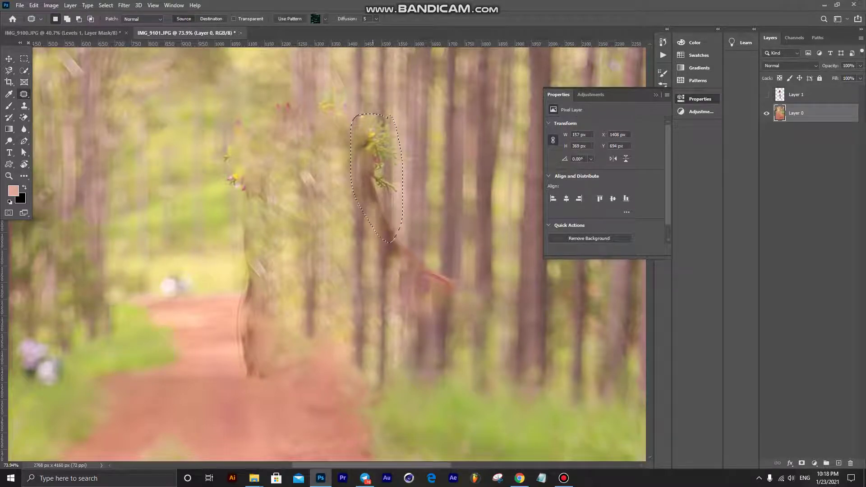
{"action": "left_click_drag", "start_coordinate": [377, 180], "coordinate": [377, 284]}
{"action": "key", "text": "ctrl+d"}
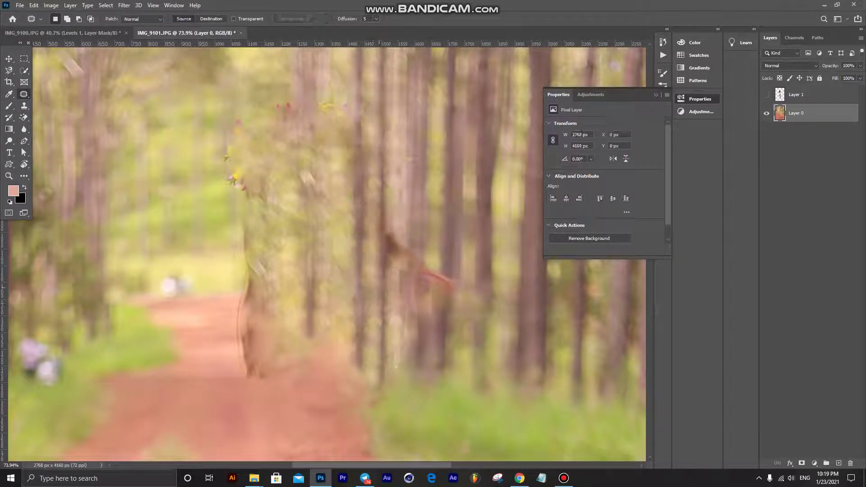
{"action": "mouse_move", "coordinate": [378, 228]}
{"action": "left_mouse_down"}
{"action": "mouse_move", "coordinate": [440, 240]}
{"action": "mouse_move", "coordinate": [397, 311]}
{"action": "mouse_move", "coordinate": [378, 229]}
{"action": "left_mouse_up"}
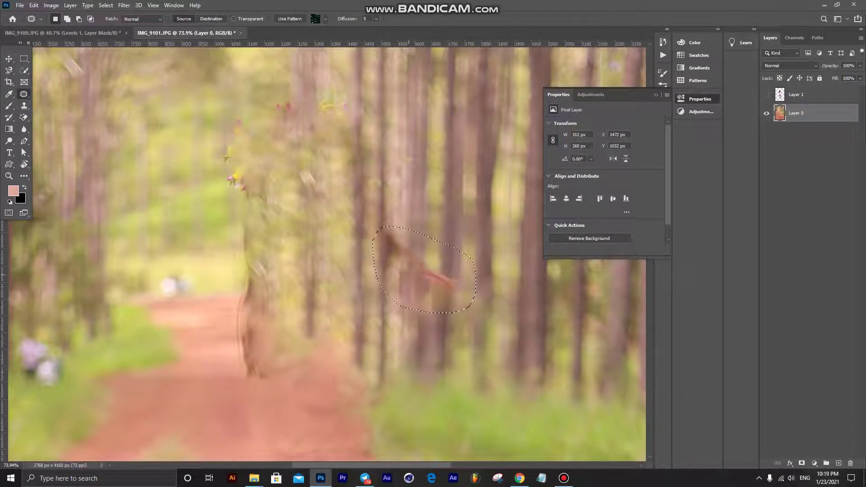
{"action": "left_click_drag", "start_coordinate": [408, 253], "coordinate": [374, 318]}
{"action": "key", "text": "ctrl+d"}
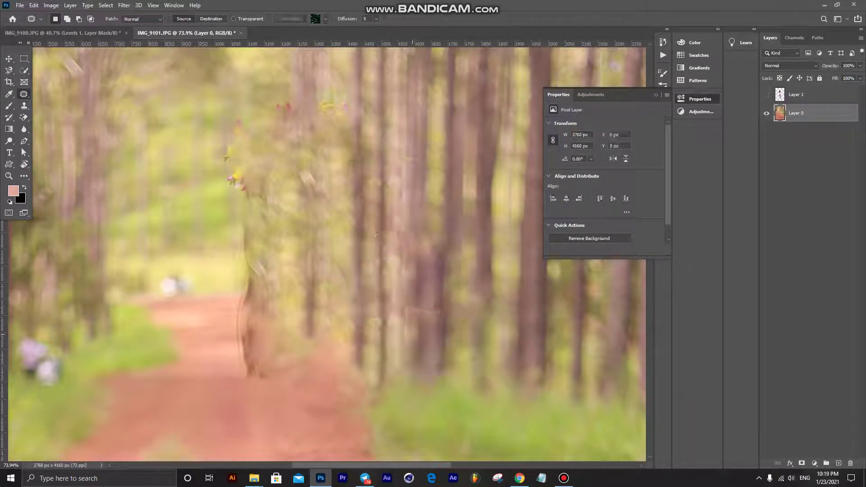
- Patch the faint shape above the path, the remaining figure outline, and a smudged trunk area
{"action": "scroll", "coordinate": [412, 307], "scroll_direction": "down", "scroll_amount": 2}
{"action": "mouse_move", "coordinate": [312, 240]}
{"action": "left_mouse_down"}
{"action": "mouse_move", "coordinate": [271, 226]}
{"action": "mouse_move", "coordinate": [298, 158]}
{"action": "mouse_move", "coordinate": [346, 208]}
{"action": "mouse_move", "coordinate": [336, 248]}
{"action": "left_mouse_up"}
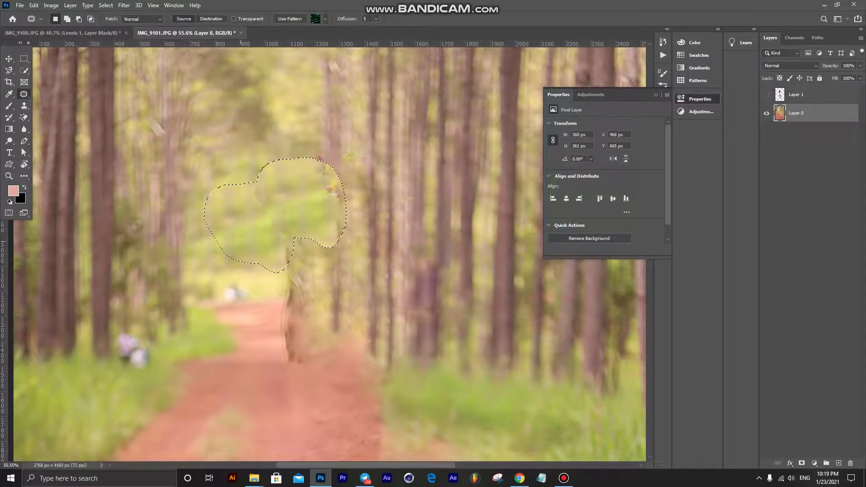
{"action": "mouse_move", "coordinate": [297, 203]}
{"action": "left_mouse_down"}
{"action": "mouse_move", "coordinate": [270, 203]}
{"action": "mouse_move", "coordinate": [270, 356]}
{"action": "mouse_move", "coordinate": [329, 284]}
{"action": "mouse_move", "coordinate": [296, 221]}
{"action": "left_mouse_up"}
{"action": "key", "text": "ctrl+d"}
{"action": "left_click_drag", "start_coordinate": [300, 298], "coordinate": [255, 251]}
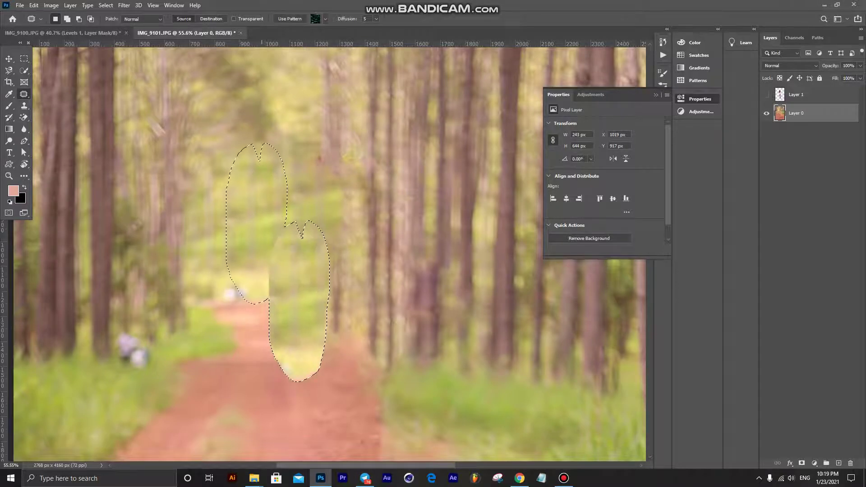
{"action": "key", "text": "ctrl+d"}
{"action": "mouse_move", "coordinate": [309, 135]}
{"action": "left_mouse_down"}
{"action": "mouse_move", "coordinate": [361, 124]}
{"action": "mouse_move", "coordinate": [352, 211]}
{"action": "mouse_move", "coordinate": [309, 135]}
{"action": "left_mouse_up"}
{"action": "left_click_drag", "start_coordinate": [348, 181], "coordinate": [320, 178]}
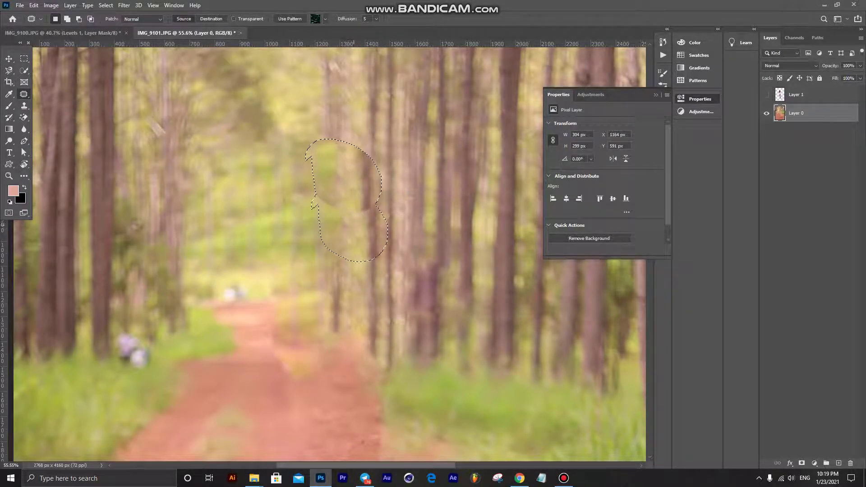
{"action": "key", "text": "ctrl+d"}
- Inspect the road ruts up close, then turn Layer 1 back on over the clean background
{"action": "scroll", "coordinate": [365, 253], "scroll_direction": "down", "scroll_amount": 3}
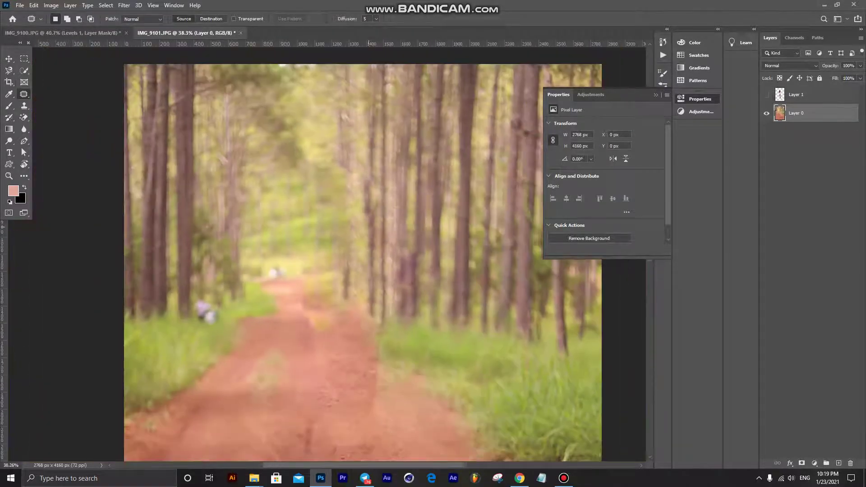
{"action": "scroll", "coordinate": [365, 252], "scroll_direction": "down", "scroll_amount": 2}
{"action": "scroll", "coordinate": [365, 253], "scroll_direction": "down", "scroll_amount": 3}
{"action": "scroll", "coordinate": [366, 388], "scroll_direction": "down", "scroll_amount": 1}
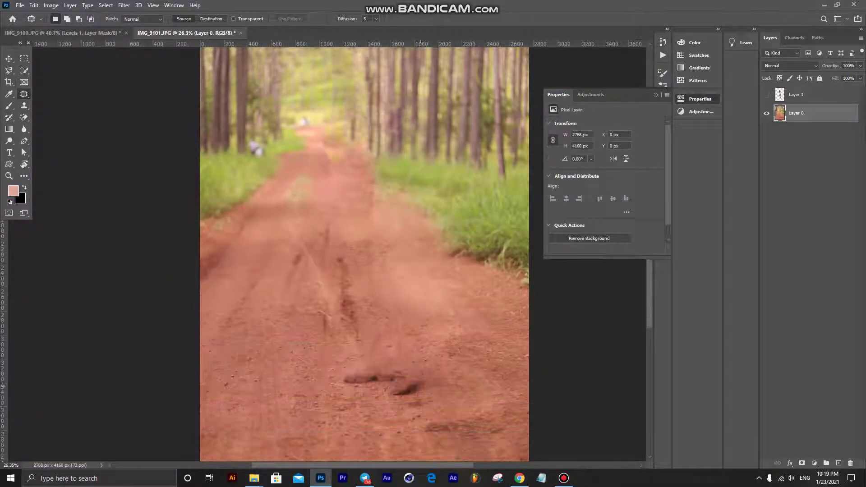
{"action": "scroll", "coordinate": [429, 388], "scroll_direction": "up", "scroll_amount": 3}
{"action": "scroll", "coordinate": [429, 388], "scroll_direction": "up", "scroll_amount": 2}
{"action": "scroll", "coordinate": [418, 388], "scroll_direction": "up", "scroll_amount": 2}
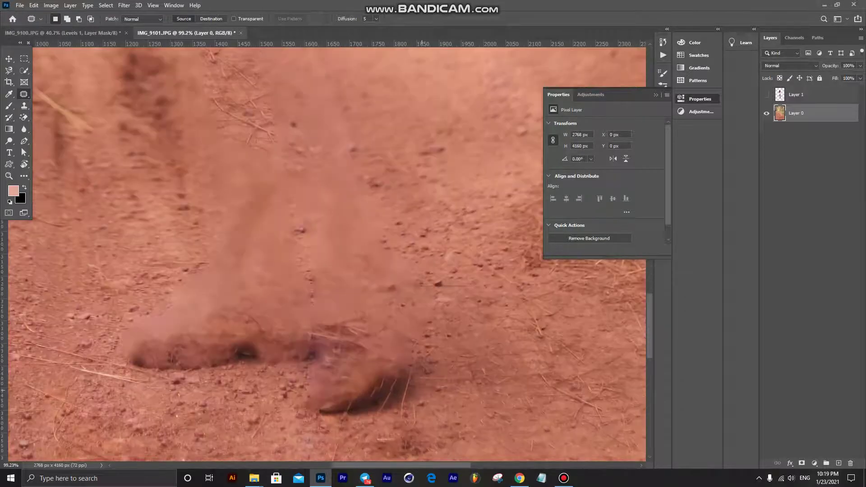
{"action": "scroll", "coordinate": [424, 392], "scroll_direction": "down", "scroll_amount": 1}
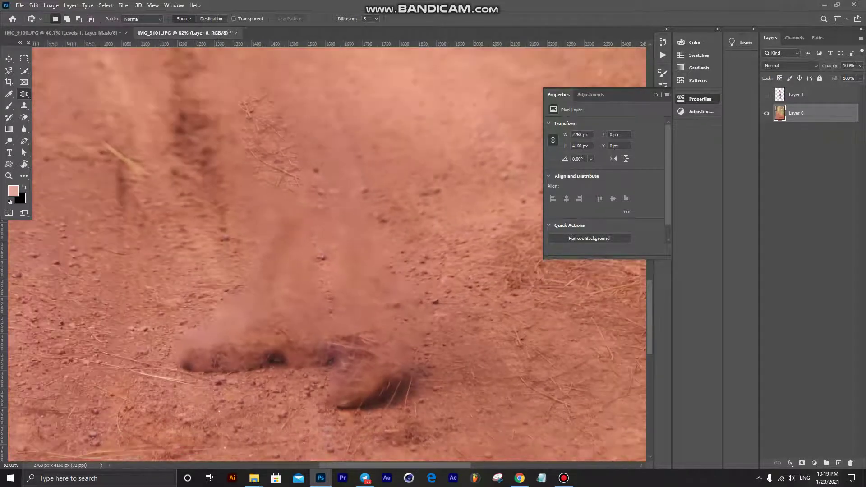
{"action": "left_click", "coordinate": [767, 95]}
{"action": "scroll", "coordinate": [315, 271], "scroll_direction": "down", "scroll_amount": 4}
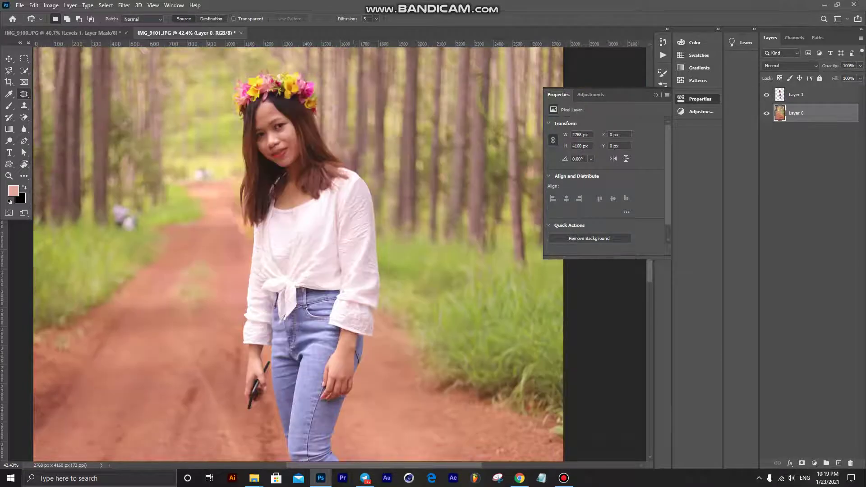
{"action": "scroll", "coordinate": [340, 196], "scroll_direction": "down", "scroll_amount": 1}
{"action": "scroll", "coordinate": [341, 197], "scroll_direction": "down", "scroll_amount": 1}
{"action": "scroll", "coordinate": [340, 197], "scroll_direction": "down", "scroll_amount": 1}
{"action": "scroll", "coordinate": [340, 196], "scroll_direction": "down", "scroll_amount": 1}
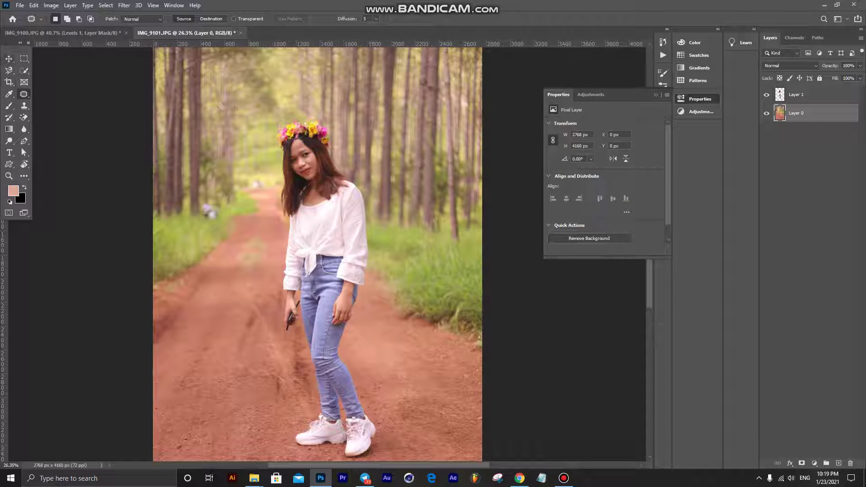
{"action": "key", "text": "v"}
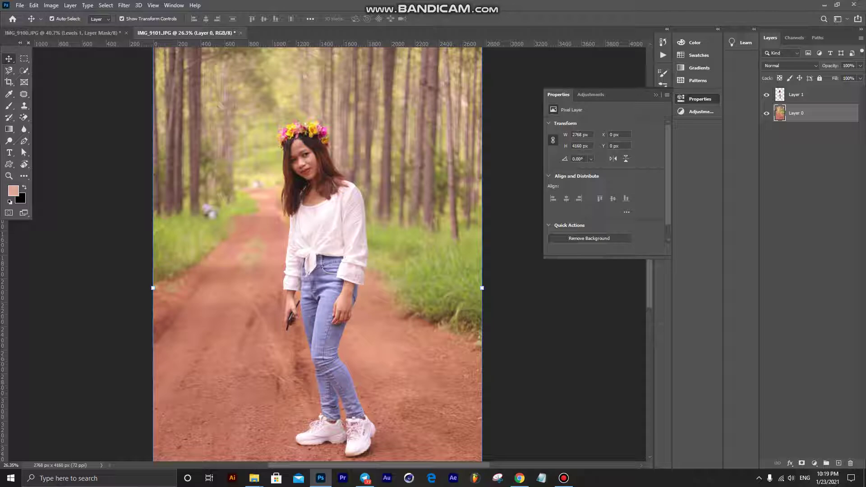
- Convert Layer 0 to a smart object, then bring up the Filter menu for Blur Gallery
{"action": "right_click", "coordinate": [835, 113]}
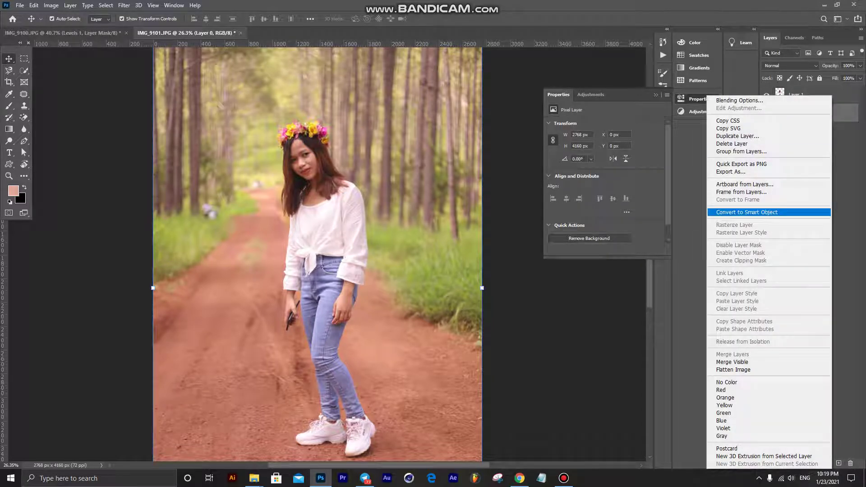
{"action": "left_click", "coordinate": [746, 212]}
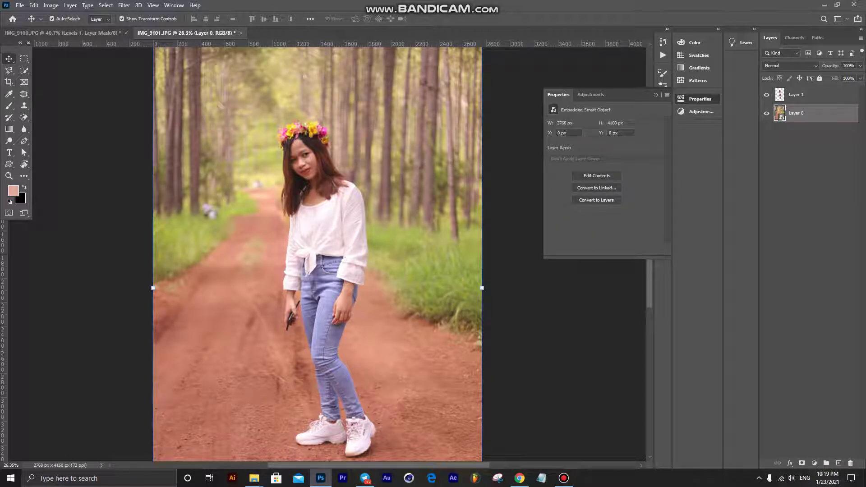
{"action": "left_click", "coordinate": [124, 5]}
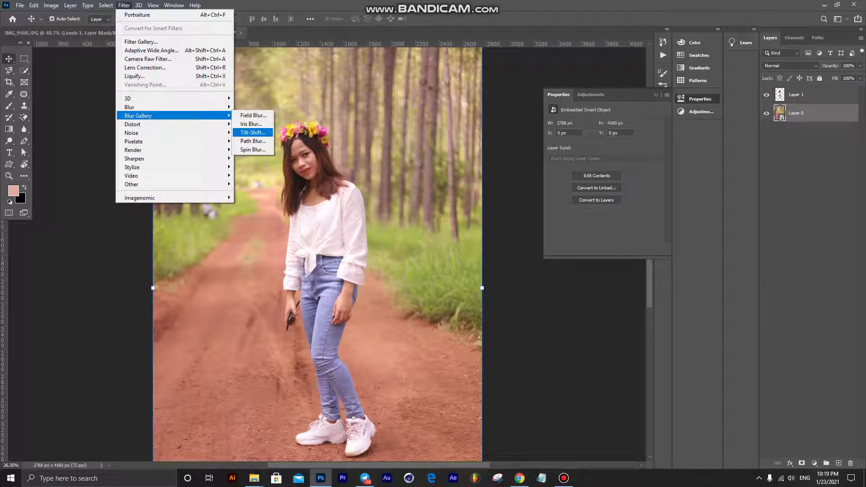
- Start a Tilt-Shift blur and move its sharp-focus band down to the girl's legs
{"action": "left_click", "coordinate": [253, 132]}
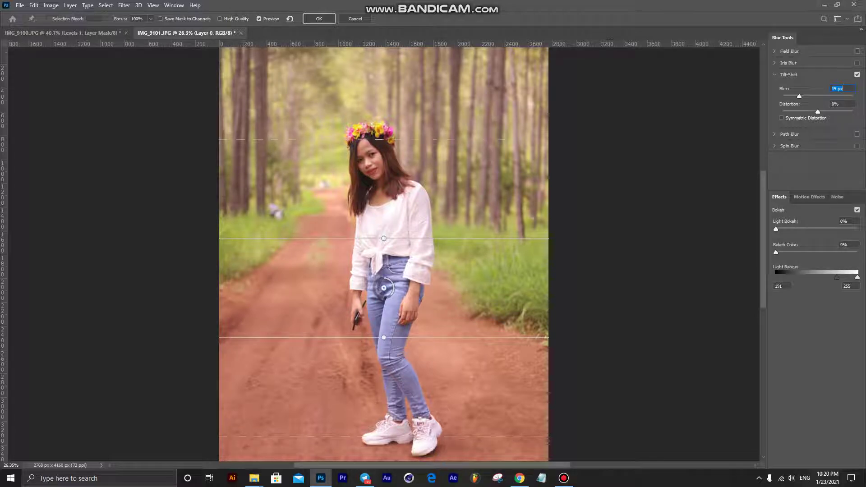
{"action": "left_click_drag", "start_coordinate": [384, 288], "coordinate": [383, 371]}
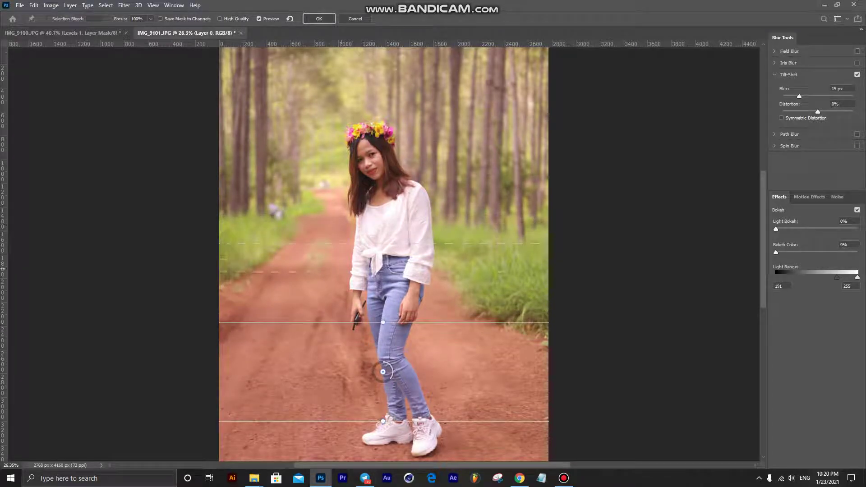
{"action": "left_click_drag", "start_coordinate": [347, 244], "coordinate": [348, 295]}
{"action": "left_click_drag", "start_coordinate": [799, 97], "coordinate": [817, 96]}
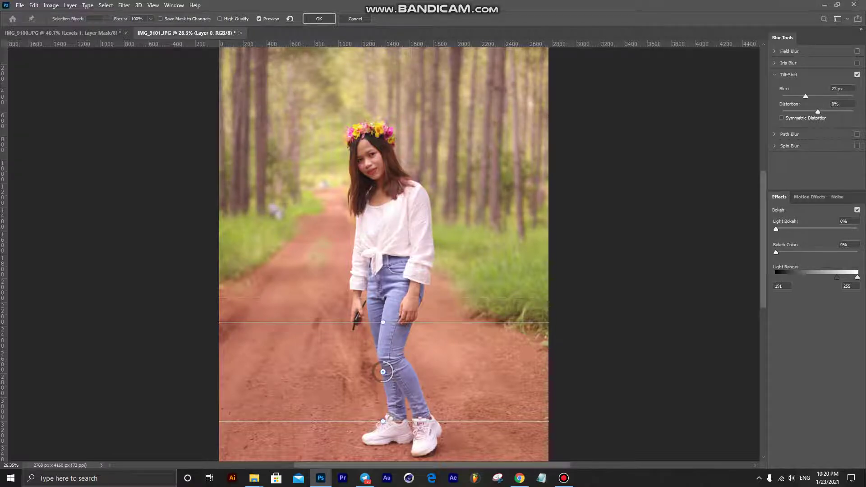
- Set the blur to 92 px, widen the fade, add 6% light bokeh, and apply
{"action": "left_click", "coordinate": [833, 89]}
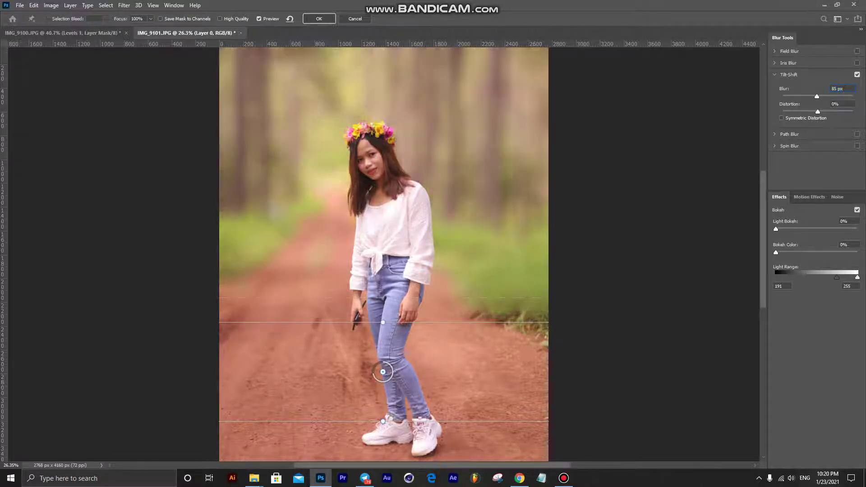
{"action": "type", "text": "53"}
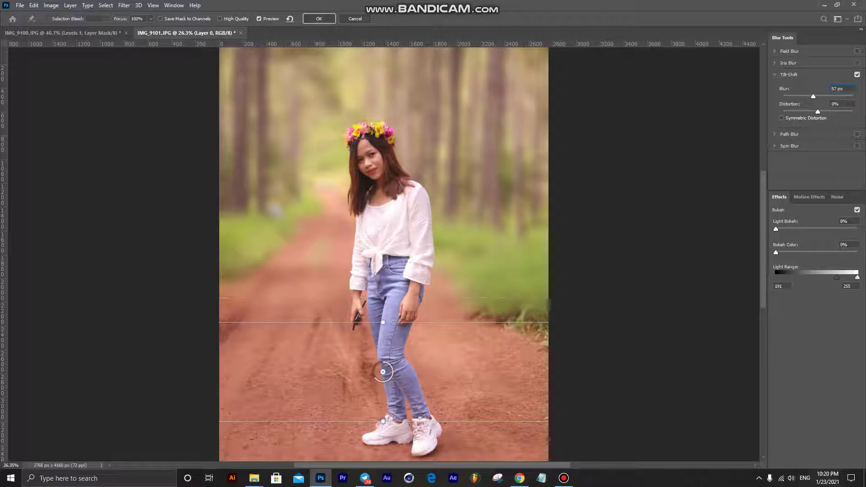
{"action": "type", "text": "109"}
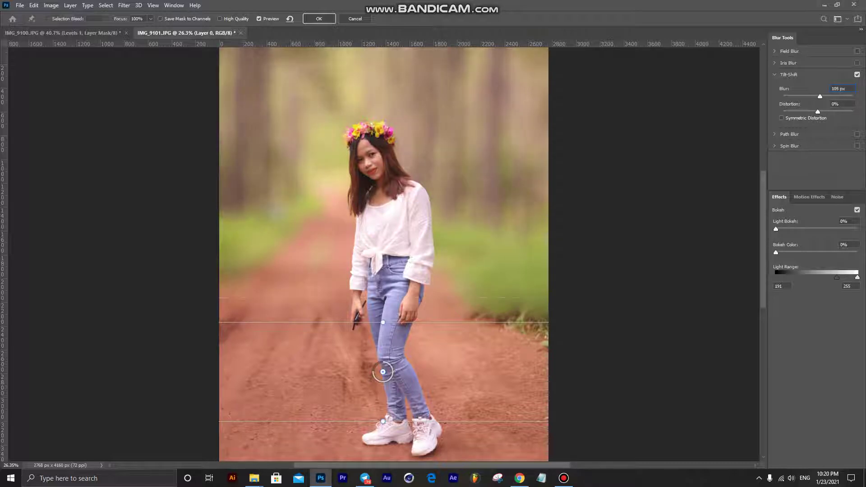
{"action": "key", "text": "shift+Down"}
{"action": "left_click_drag", "start_coordinate": [383, 322], "coordinate": [383, 333]}
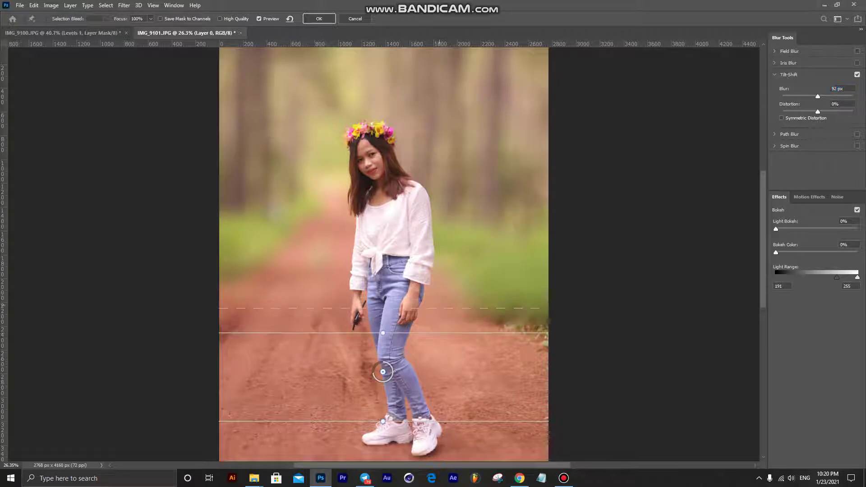
{"action": "left_click_drag", "start_coordinate": [316, 297], "coordinate": [316, 275]}
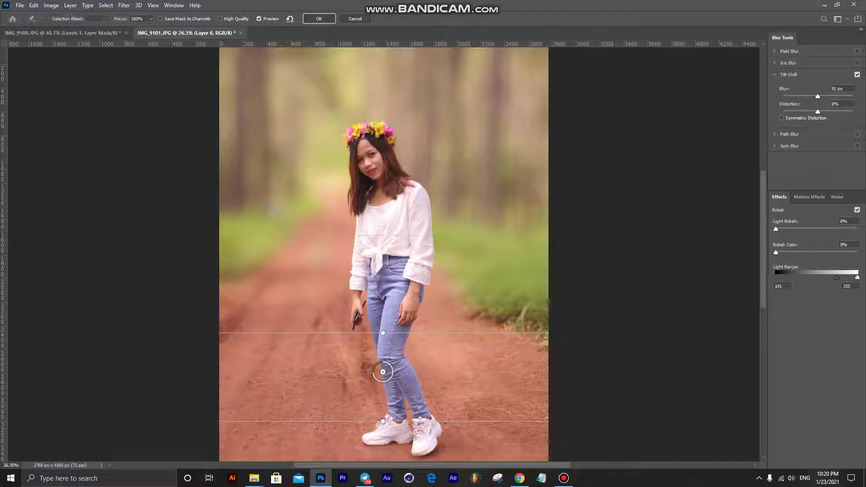
{"action": "mouse_move", "coordinate": [776, 229]}
{"action": "left_mouse_down"}
{"action": "mouse_move", "coordinate": [840, 229]}
{"action": "mouse_move", "coordinate": [780, 229]}
{"action": "mouse_move", "coordinate": [799, 252]}
{"action": "left_mouse_up"}
{"action": "key", "text": "Return"}
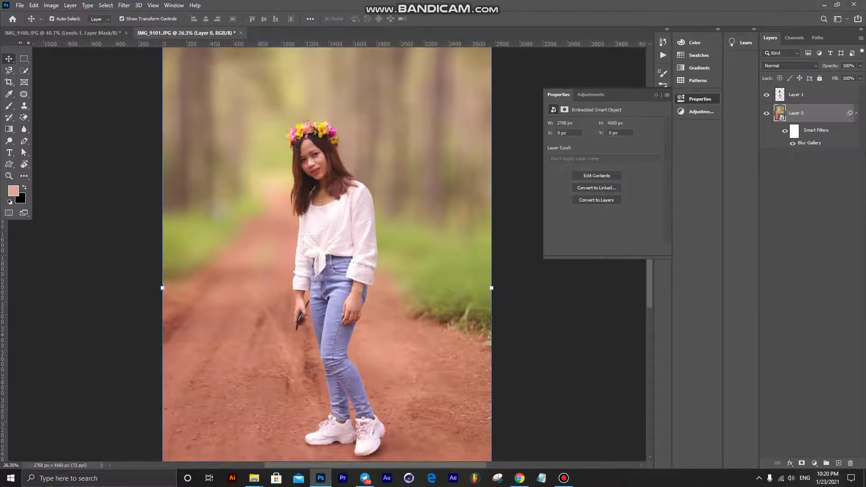
{"action": "left_click", "coordinate": [52, 18]}
{"action": "scroll", "coordinate": [326, 131], "scroll_direction": "down", "scroll_amount": 2}
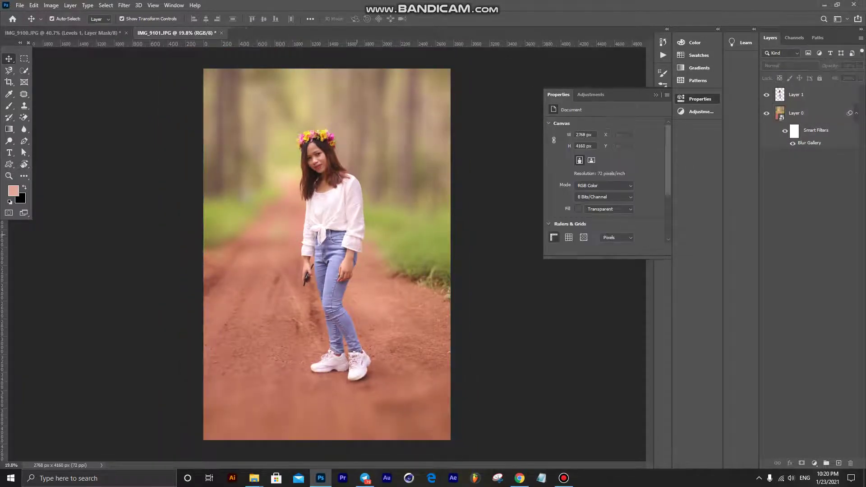
{"action": "left_click", "coordinate": [334, 203]}
{"action": "left_click", "coordinate": [808, 270]}
{"action": "scroll", "coordinate": [324, 169], "scroll_direction": "up", "scroll_amount": 2}
{"action": "scroll", "coordinate": [324, 169], "scroll_direction": "up", "scroll_amount": 1}
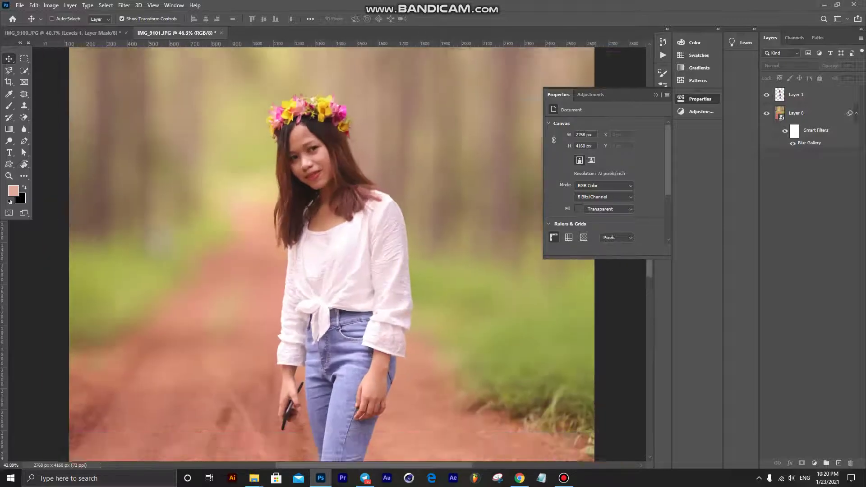
{"action": "scroll", "coordinate": [324, 169], "scroll_direction": "down", "scroll_amount": 1}
{"action": "left_click", "coordinate": [796, 95]}
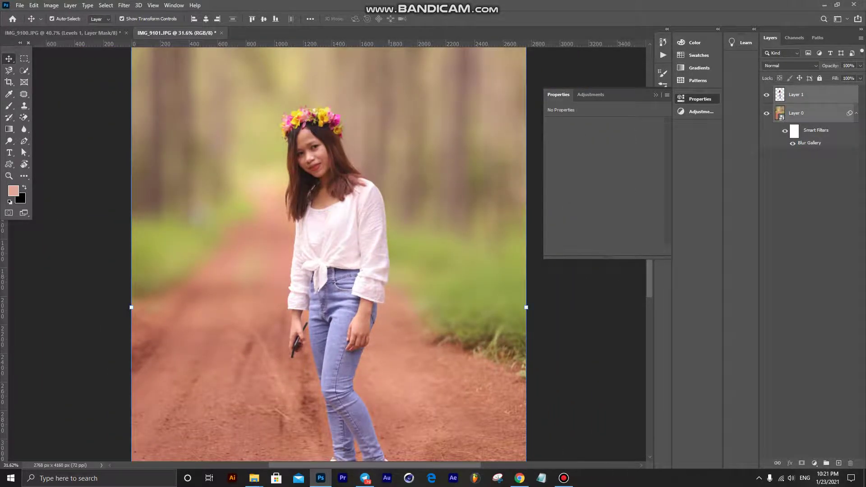
{"action": "scroll", "coordinate": [318, 154], "scroll_direction": "up", "scroll_amount": 2}
{"action": "scroll", "coordinate": [317, 154], "scroll_direction": "up", "scroll_amount": 2}
{"action": "scroll", "coordinate": [318, 154], "scroll_direction": "up", "scroll_amount": 4}
{"action": "scroll", "coordinate": [318, 153], "scroll_direction": "up", "scroll_amount": 4}
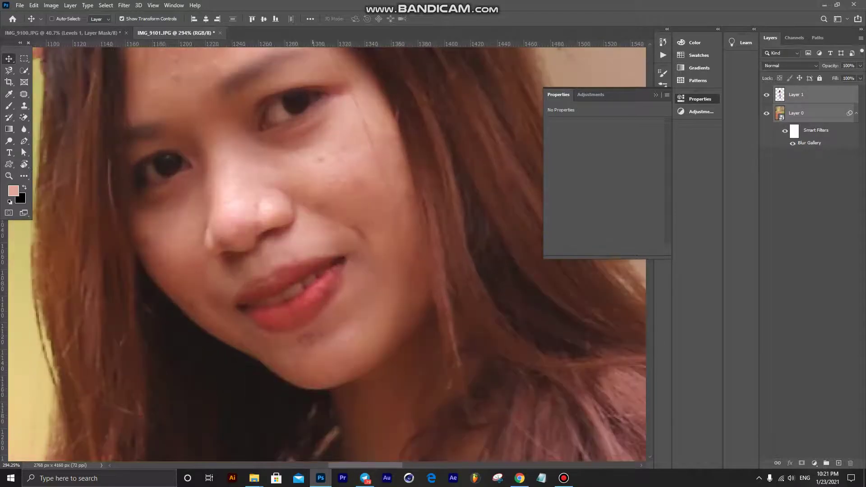
{"action": "scroll", "coordinate": [323, 170], "scroll_direction": "down", "scroll_amount": 4}
{"action": "scroll", "coordinate": [323, 170], "scroll_direction": "up", "scroll_amount": 3}
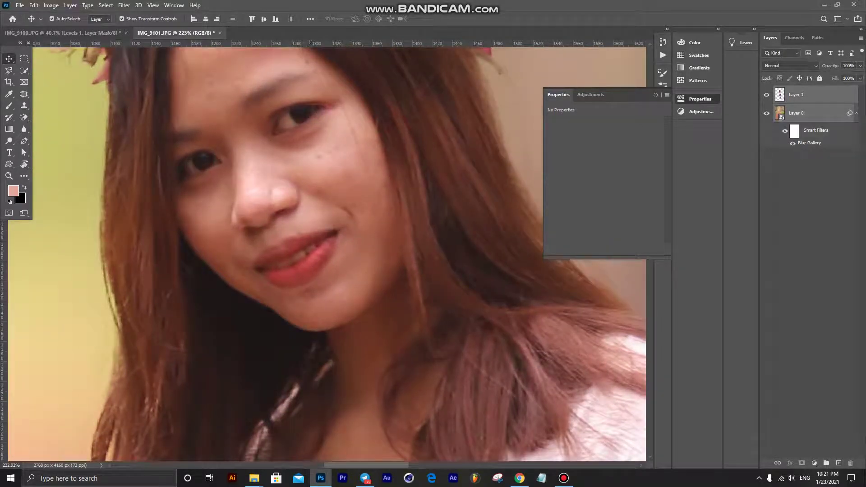
{"action": "scroll", "coordinate": [372, 188], "scroll_direction": "down", "scroll_amount": 2}
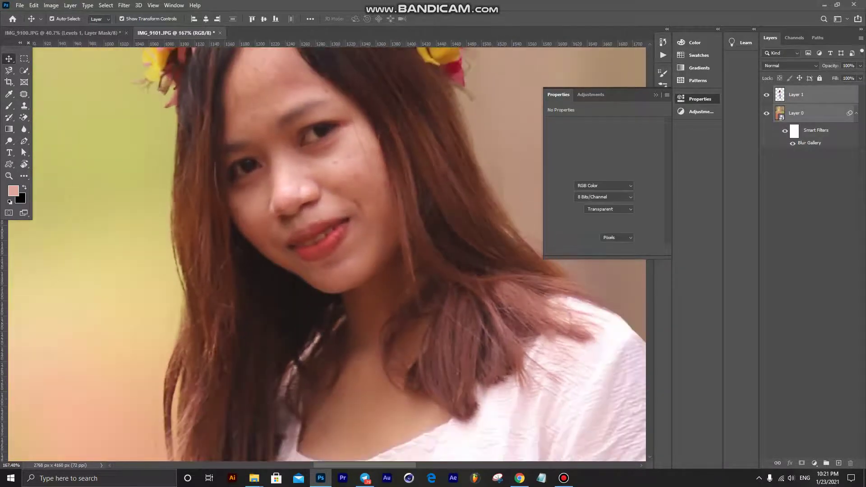
{"action": "scroll", "coordinate": [69, 109], "scroll_direction": "up", "scroll_amount": 2}
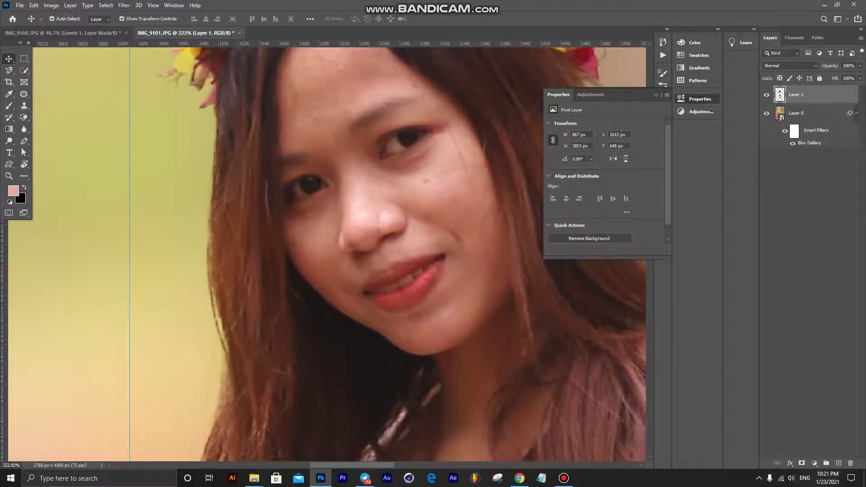
- Launch the Imagenomic Portraiture filter and dismiss its About notice
{"action": "key", "text": "alt+t"}
{"action": "key", "text": "Up"}
{"action": "key", "text": "Right"}
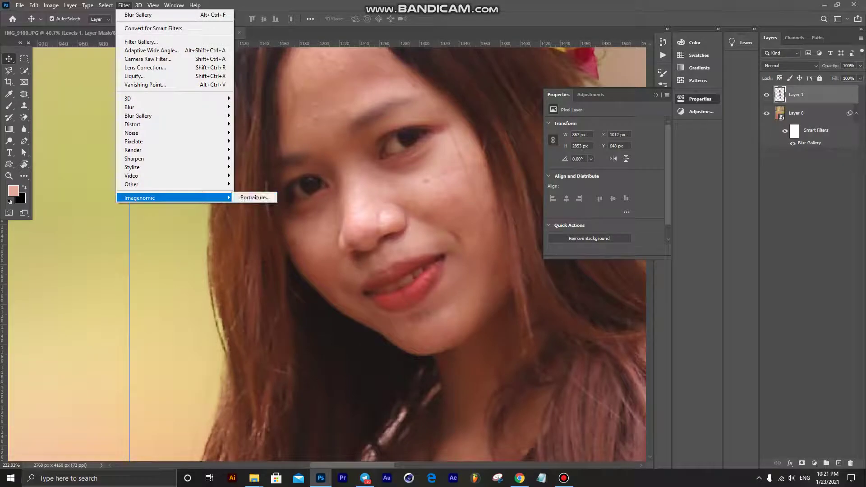
{"action": "key", "text": "Return"}
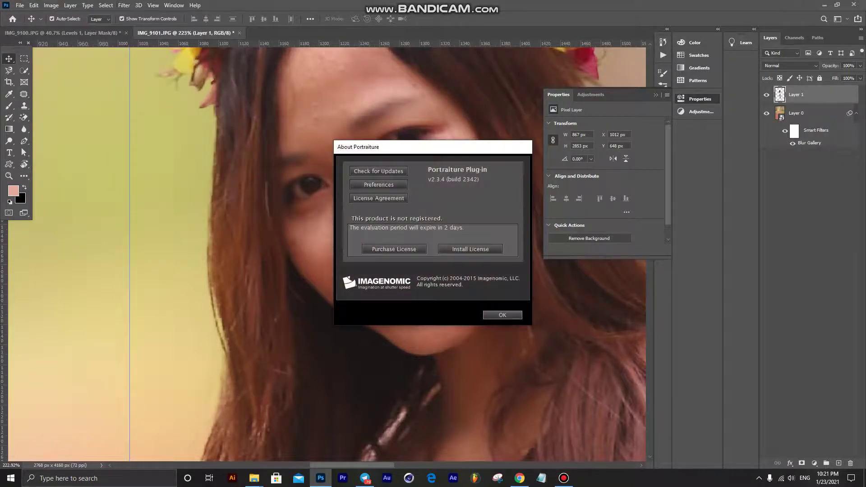
{"action": "key", "text": "Return"}
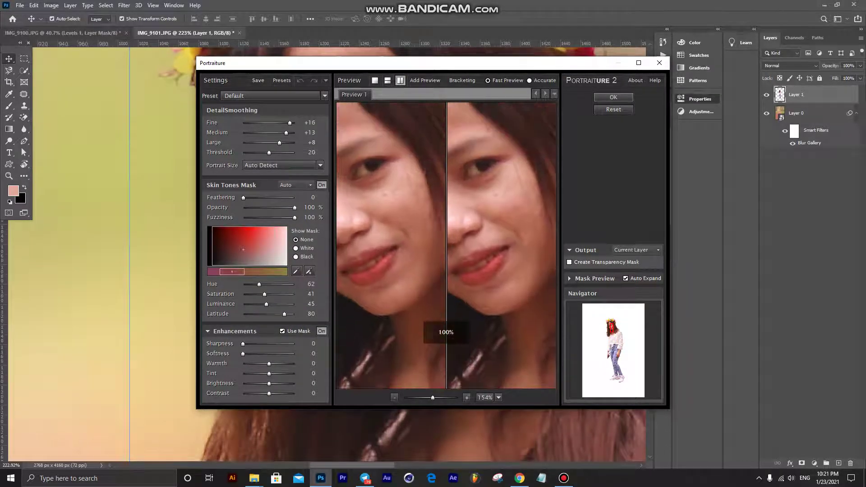
- Compare the before/after preview layouts, then apply the Default preset smoothing
{"action": "left_click", "coordinate": [387, 81]}
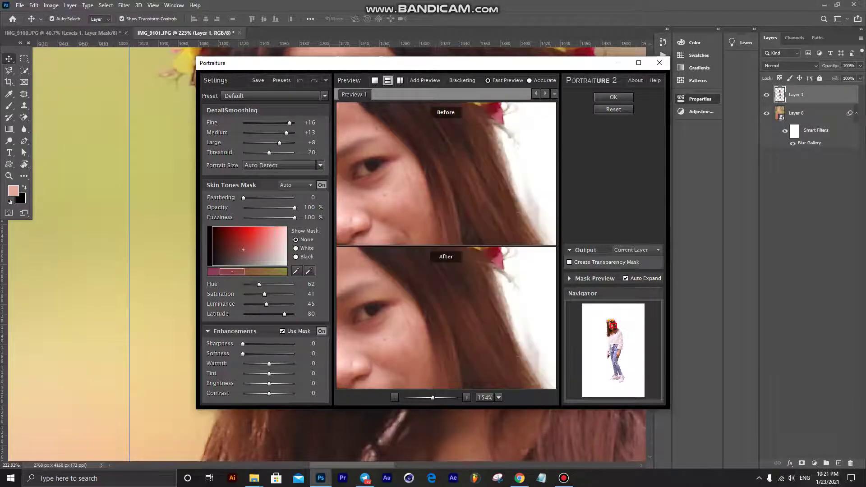
{"action": "left_click", "coordinate": [374, 80]}
{"action": "left_click", "coordinate": [399, 80]}
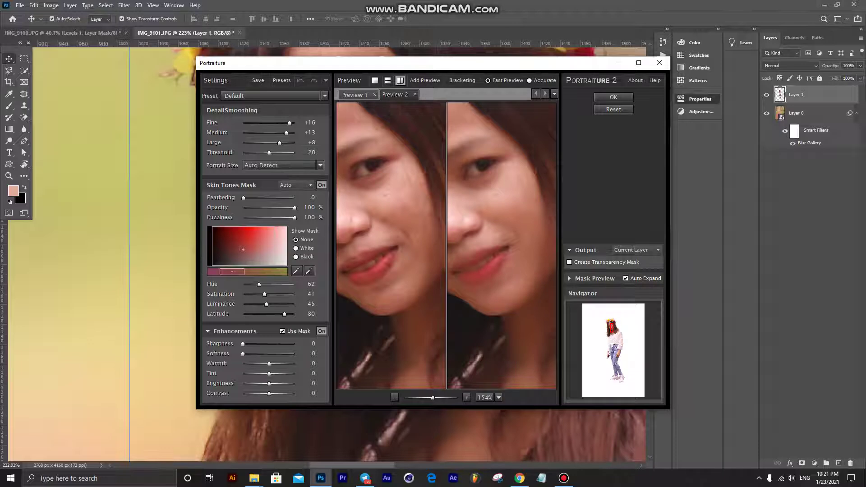
{"action": "left_click", "coordinate": [374, 80]}
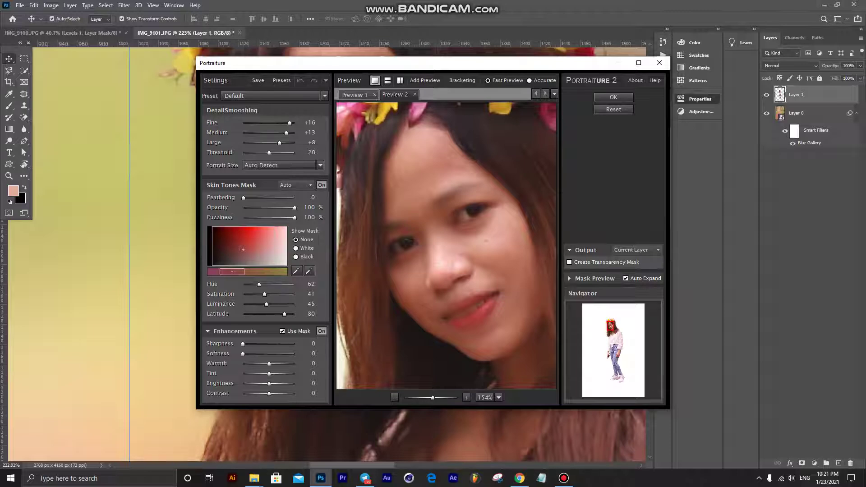
{"action": "left_click", "coordinate": [614, 97]}
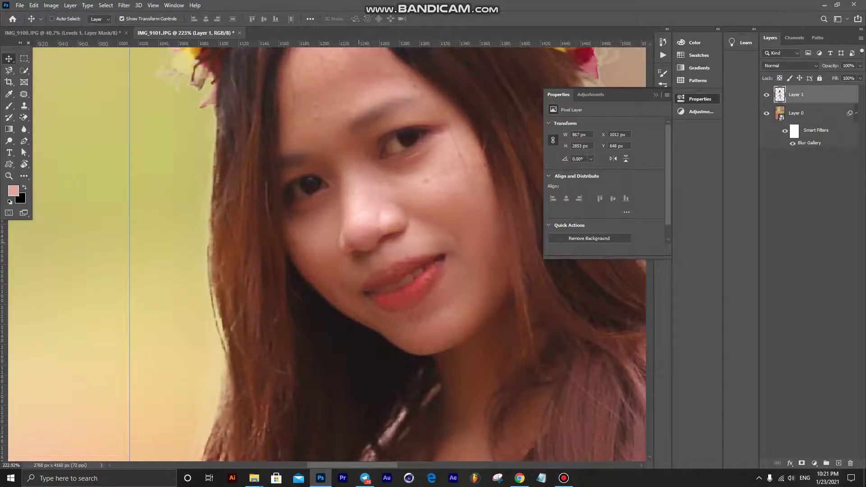
{"action": "scroll", "coordinate": [388, 263], "scroll_direction": "down", "scroll_amount": 5}
- Select Layer 1 with the Brush tool and add a layer mask to it
{"action": "scroll", "coordinate": [388, 264], "scroll_direction": "down", "scroll_amount": 2}
{"action": "scroll", "coordinate": [388, 263], "scroll_direction": "down", "scroll_amount": 2}
{"action": "scroll", "coordinate": [388, 264], "scroll_direction": "down", "scroll_amount": 1}
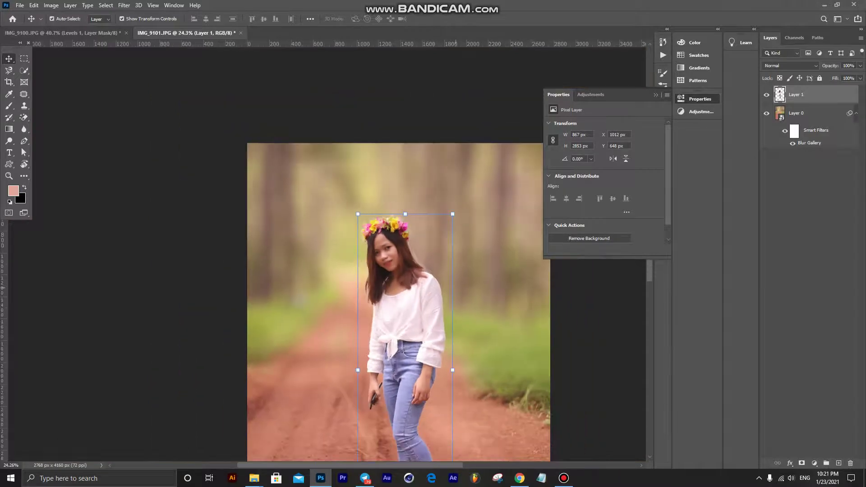
{"action": "scroll", "coordinate": [406, 252], "scroll_direction": "up", "scroll_amount": 2}
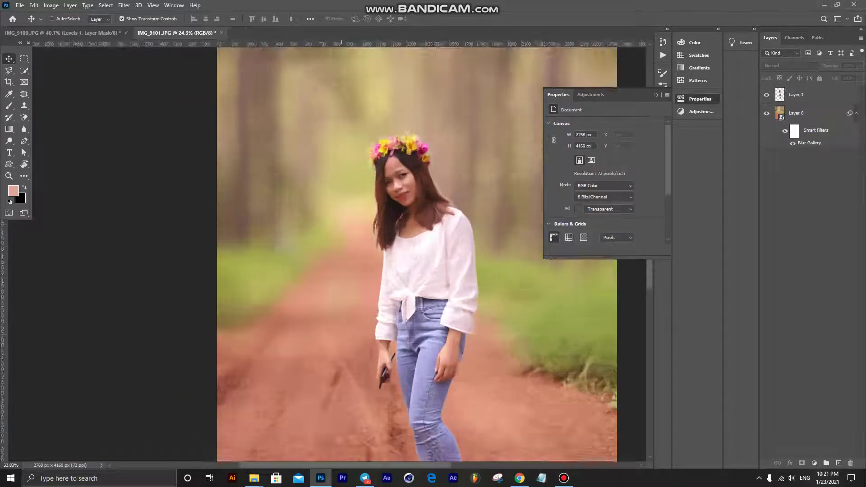
{"action": "scroll", "coordinate": [316, 195], "scroll_direction": "up", "scroll_amount": 2}
{"action": "scroll", "coordinate": [315, 253], "scroll_direction": "down", "scroll_amount": 2}
{"action": "scroll", "coordinate": [316, 253], "scroll_direction": "down", "scroll_amount": 2}
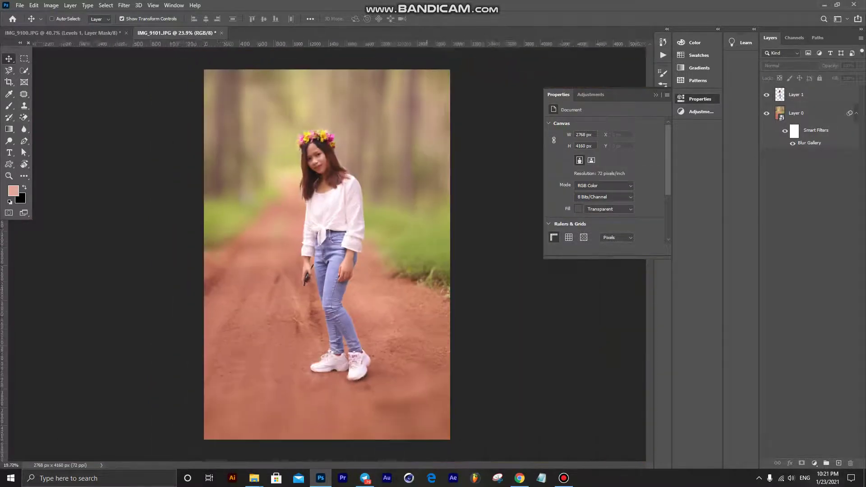
{"action": "scroll", "coordinate": [315, 253], "scroll_direction": "down", "scroll_amount": 1}
{"action": "scroll", "coordinate": [316, 253], "scroll_direction": "up", "scroll_amount": 2}
{"action": "scroll", "coordinate": [307, 144], "scroll_direction": "up", "scroll_amount": 8}
{"action": "scroll", "coordinate": [307, 144], "scroll_direction": "up", "scroll_amount": 3}
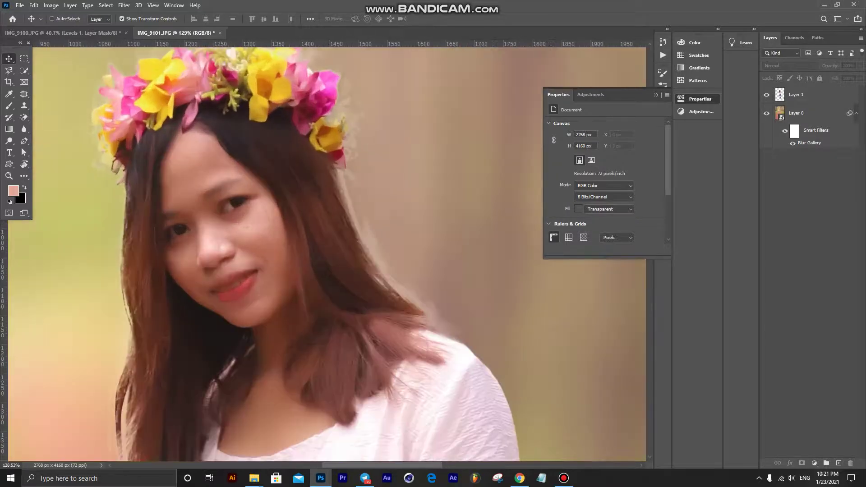
{"action": "scroll", "coordinate": [307, 144], "scroll_direction": "up", "scroll_amount": 2}
{"action": "left_click", "coordinate": [796, 94]}
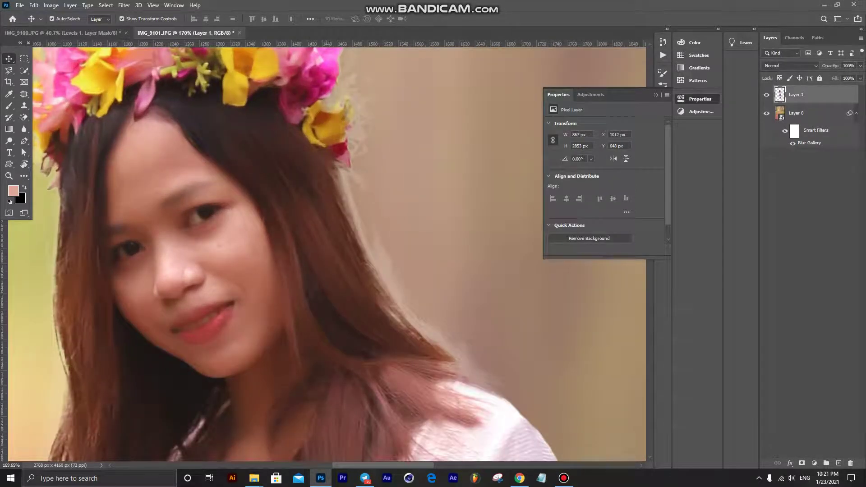
{"action": "key", "text": "b"}
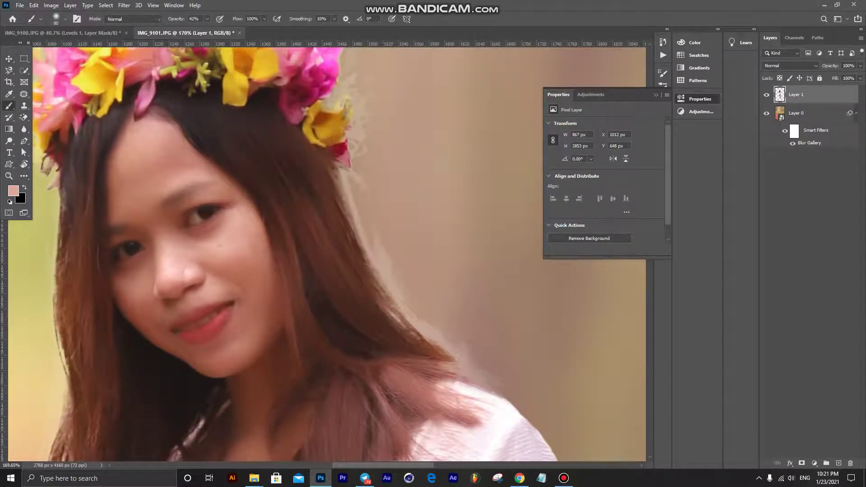
{"action": "left_click", "coordinate": [802, 463]}
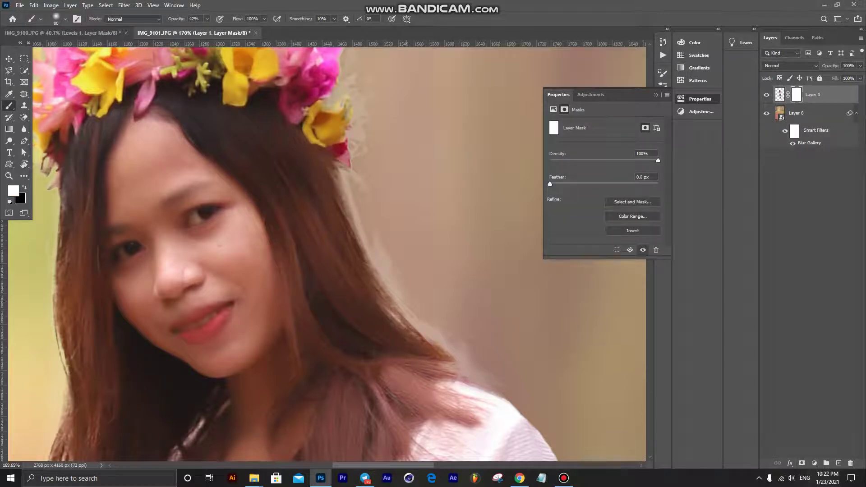
- Check the cut-out by toggling the background, then paint the hair edge in black
{"action": "left_click", "coordinate": [767, 113]}
{"action": "left_click", "coordinate": [767, 95]}
{"action": "key", "text": "x"}
{"action": "left_click", "coordinate": [420, 336]}
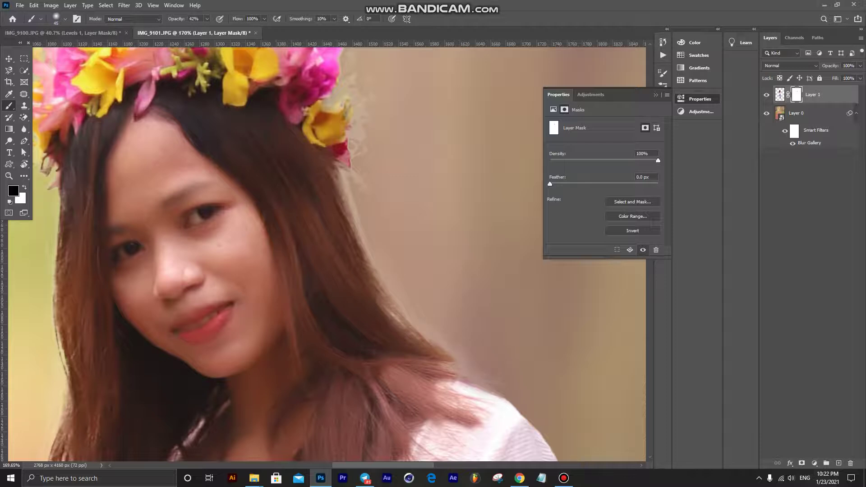
- Set brush opacity to 76% and blend the left hair edge into the background
{"action": "left_click", "coordinate": [207, 18]}
{"action": "left_click_drag", "start_coordinate": [206, 29], "coordinate": [221, 29]}
{"action": "left_click", "coordinate": [353, 98]}
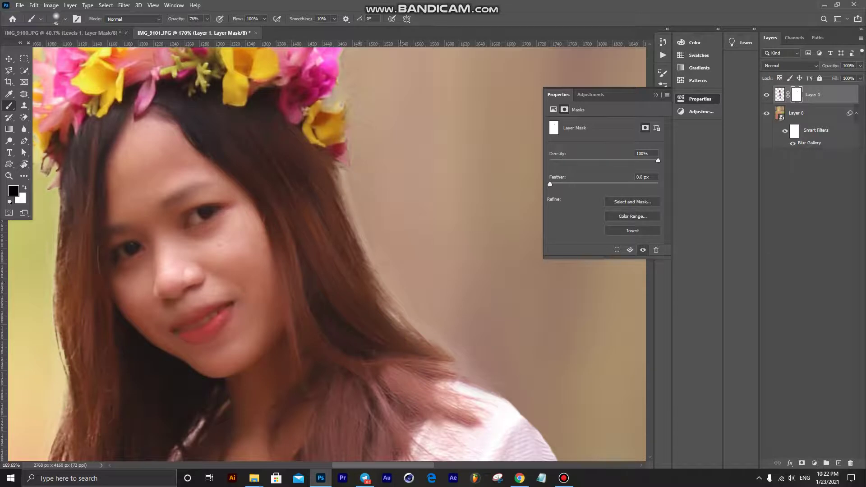
{"action": "scroll", "coordinate": [498, 397], "scroll_direction": "up", "scroll_amount": 1}
{"action": "scroll", "coordinate": [498, 397], "scroll_direction": "up", "scroll_amount": 2}
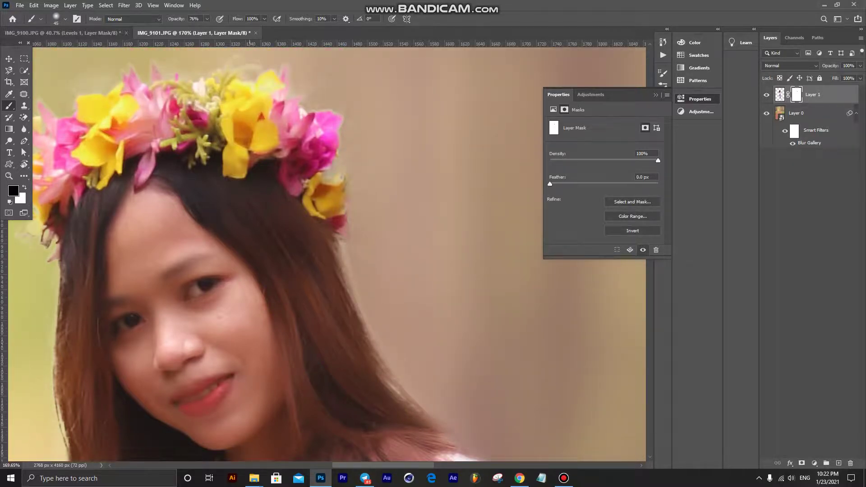
{"action": "scroll", "coordinate": [204, 86], "scroll_direction": "down", "scroll_amount": 1}
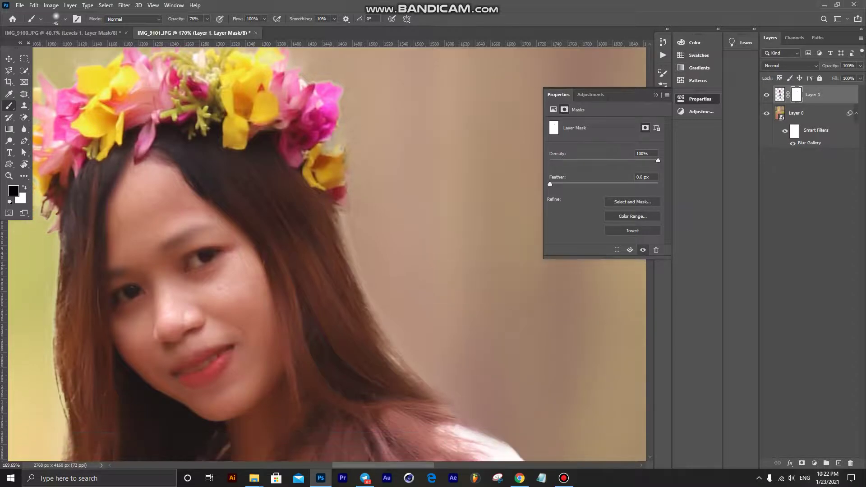
{"action": "scroll", "coordinate": [316, 226], "scroll_direction": "down", "scroll_amount": 1}
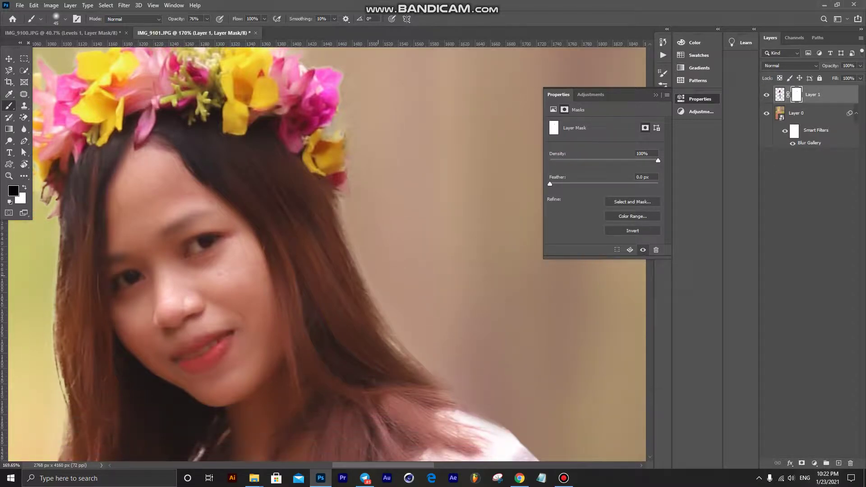
{"action": "scroll", "coordinate": [316, 253], "scroll_direction": "down", "scroll_amount": 1}
{"action": "scroll", "coordinate": [316, 270], "scroll_direction": "down", "scroll_amount": 5}
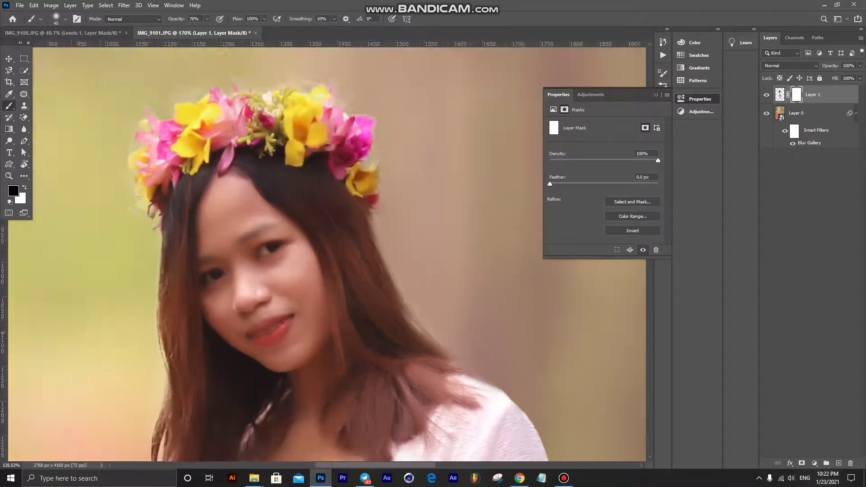
{"action": "scroll", "coordinate": [316, 271], "scroll_direction": "down", "scroll_amount": 3}
{"action": "scroll", "coordinate": [356, 253], "scroll_direction": "up", "scroll_amount": 2}
{"action": "scroll", "coordinate": [356, 253], "scroll_direction": "up", "scroll_amount": 4}
{"action": "scroll", "coordinate": [359, 316], "scroll_direction": "up", "scroll_amount": 2}
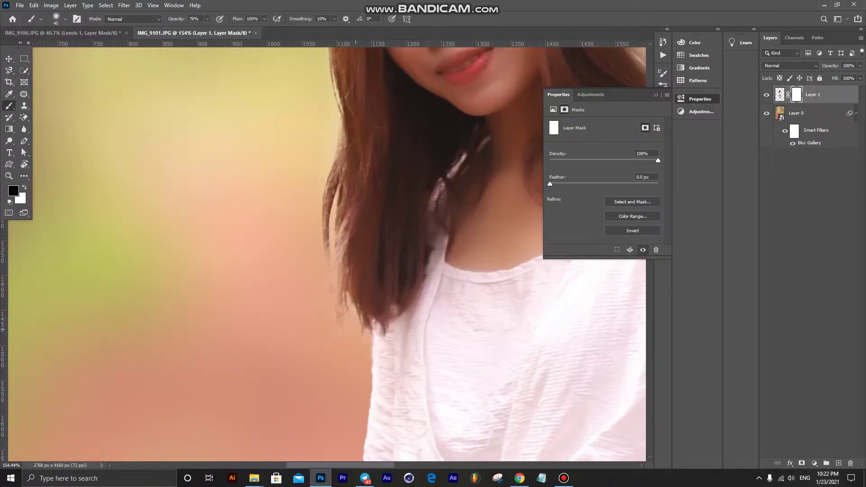
{"action": "left_click_drag", "start_coordinate": [349, 262], "coordinate": [349, 295]}
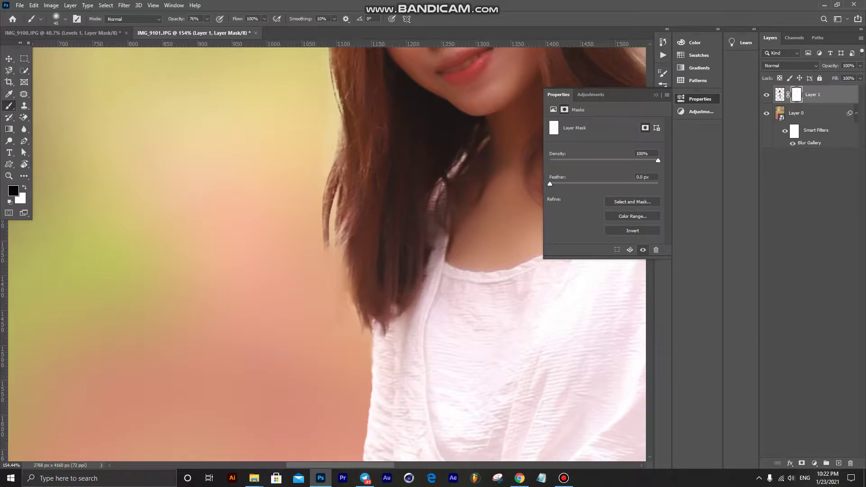
{"action": "scroll", "coordinate": [325, 135], "scroll_direction": "down", "scroll_amount": 3}
{"action": "scroll", "coordinate": [325, 135], "scroll_direction": "down", "scroll_amount": 2}
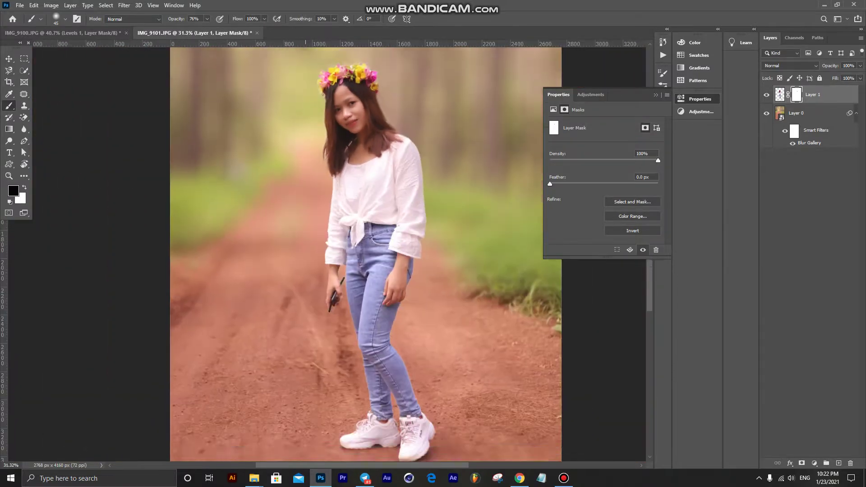
{"action": "scroll", "coordinate": [277, 180], "scroll_direction": "down", "scroll_amount": 1}
{"action": "scroll", "coordinate": [277, 181], "scroll_direction": "down", "scroll_amount": 1}
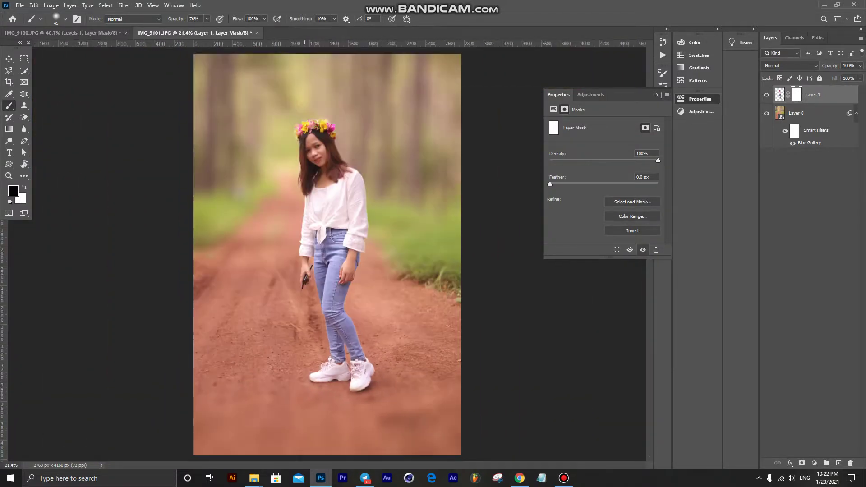
{"action": "scroll", "coordinate": [277, 181], "scroll_direction": "down", "scroll_amount": 1}
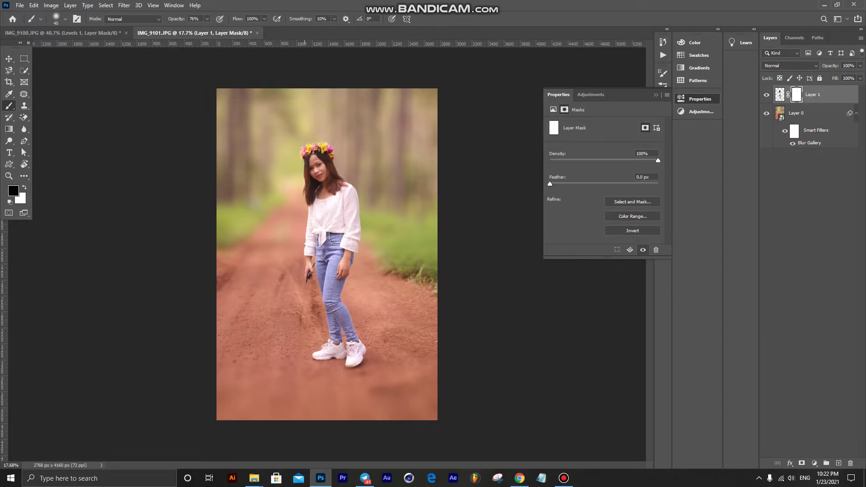
{"action": "scroll", "coordinate": [360, 247], "scroll_direction": "up", "scroll_amount": 1}
{"action": "scroll", "coordinate": [360, 247], "scroll_direction": "up", "scroll_amount": 1}
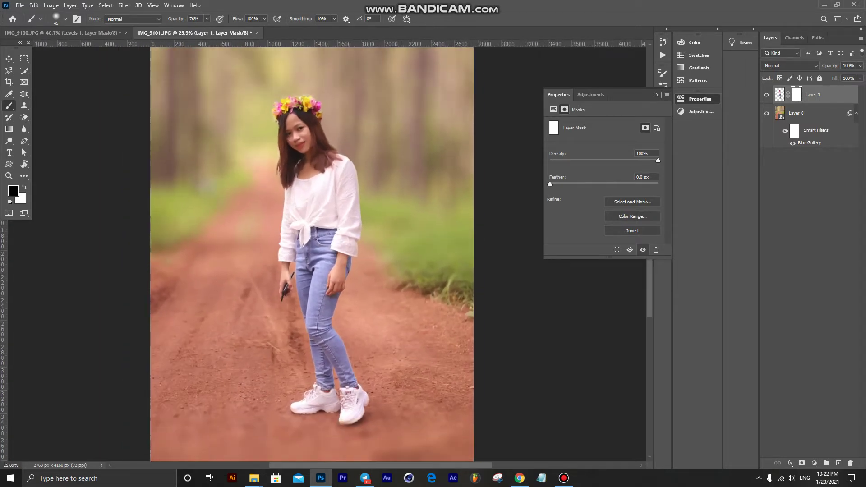
{"action": "left_click", "coordinate": [564, 478]}
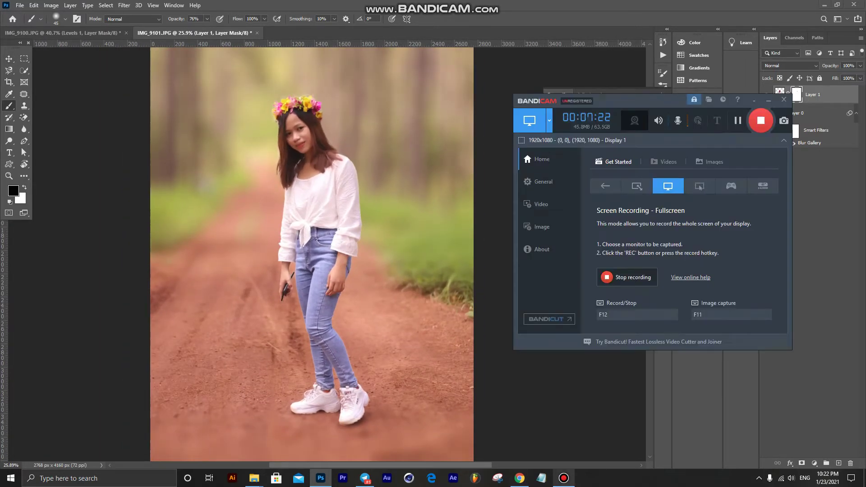